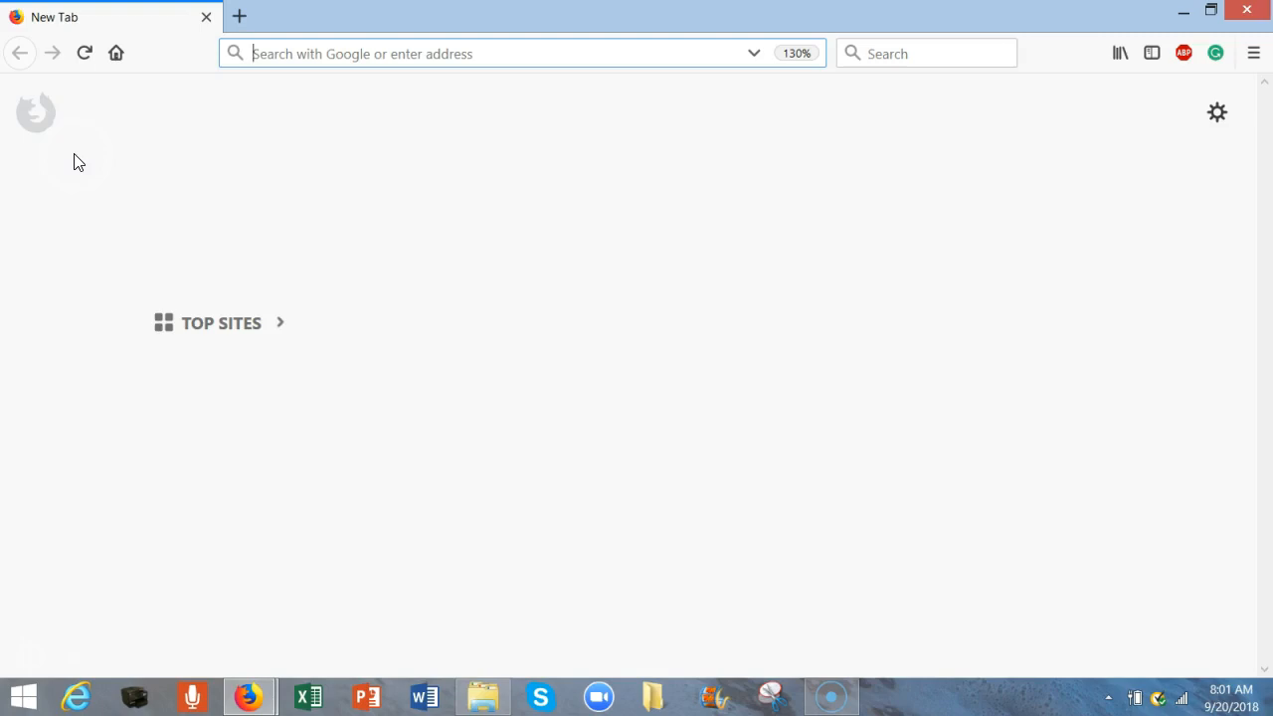
- Load irs.gov from the Firefox address bar
type("irs.")
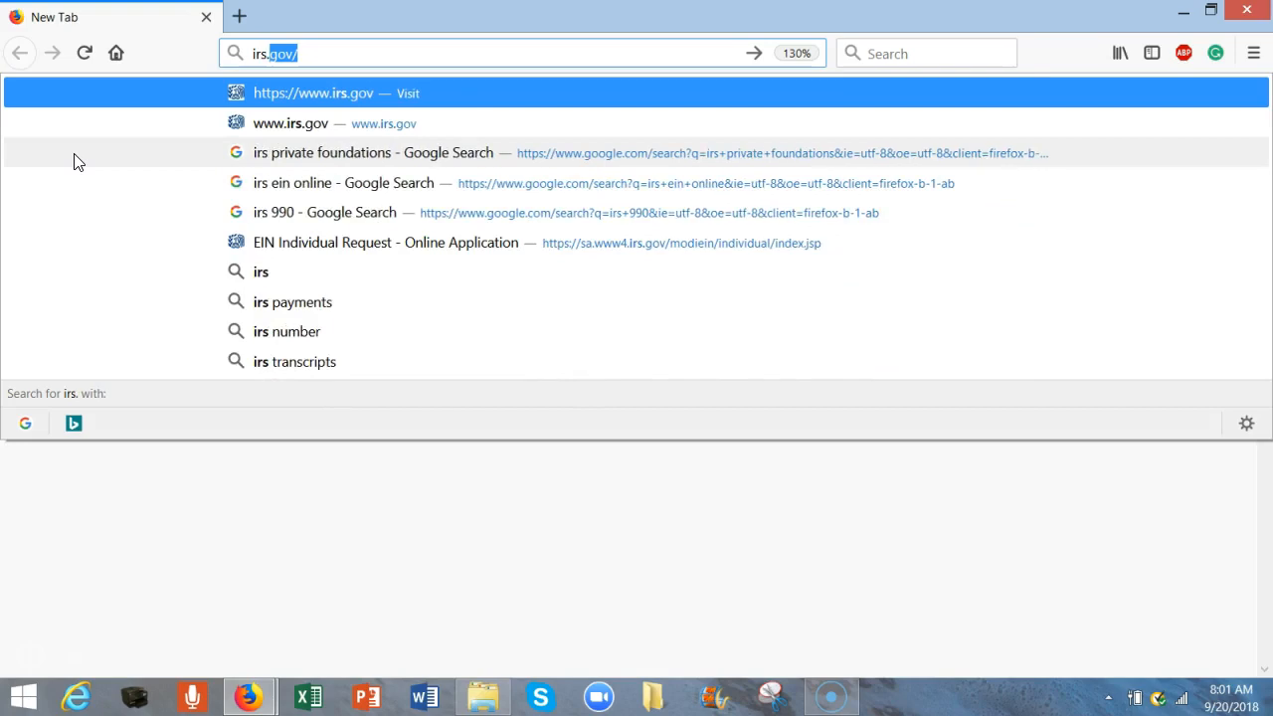
type("go")
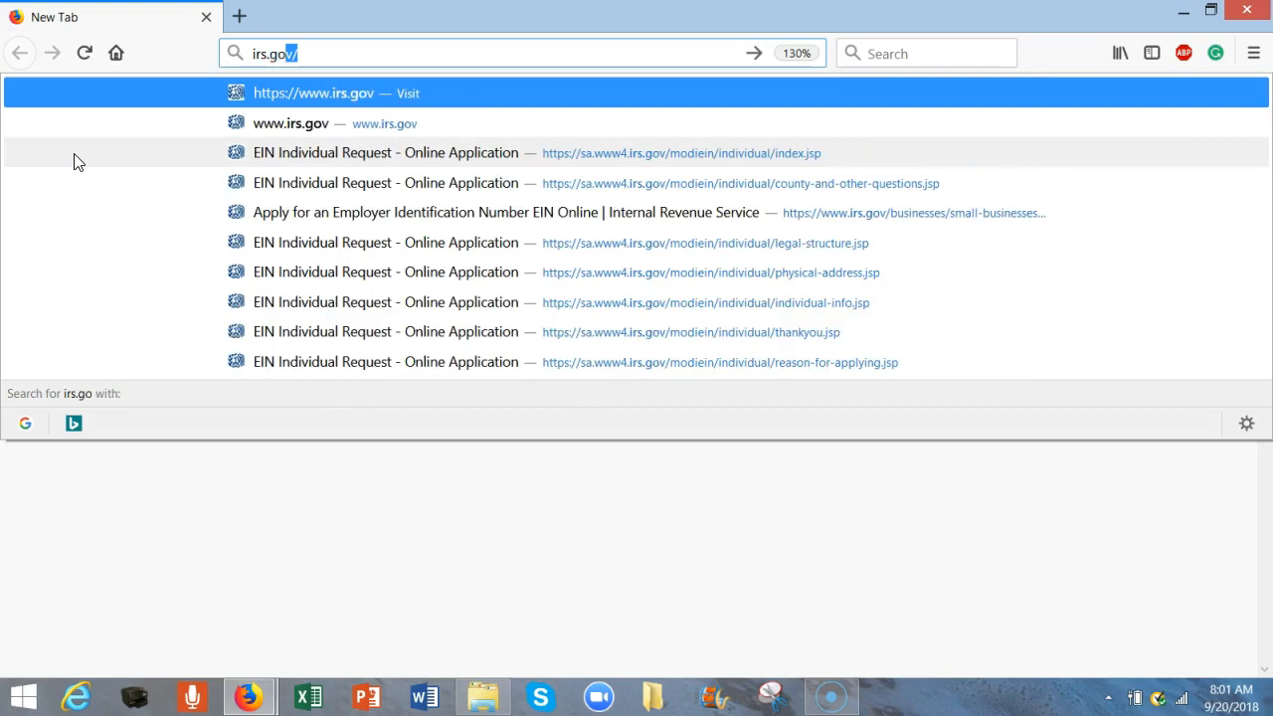
key("Return")
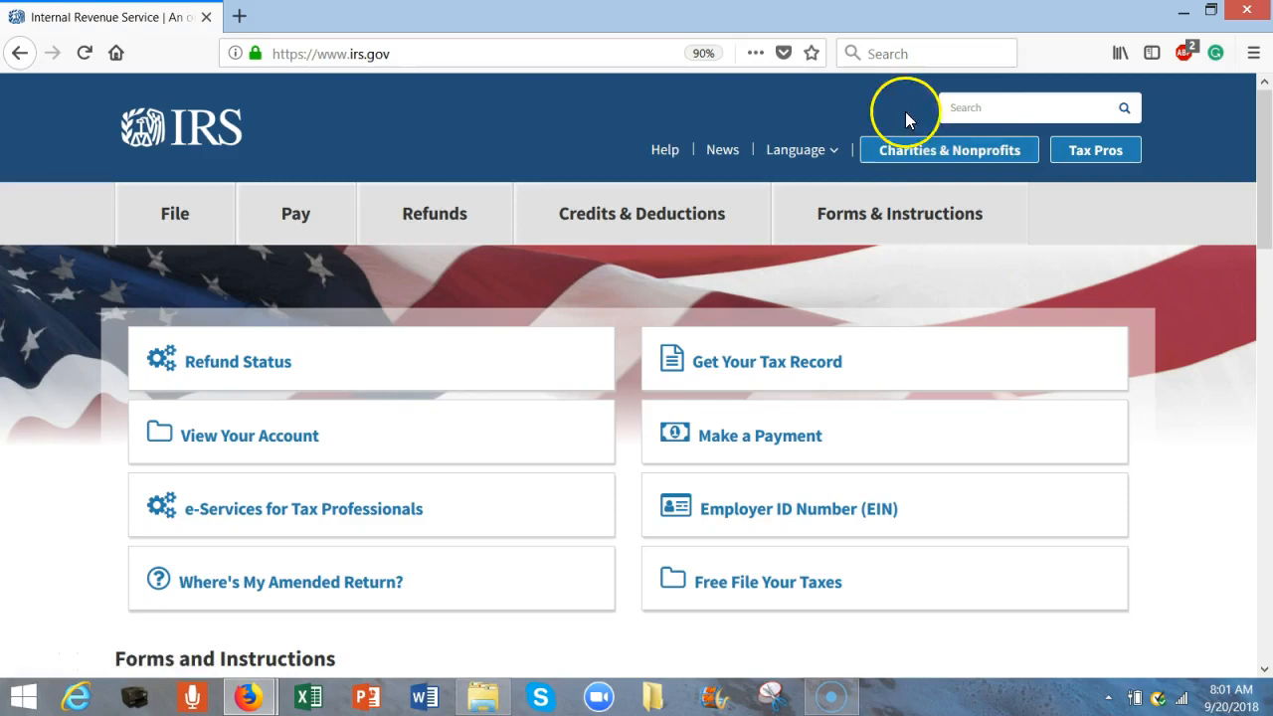
- Search the IRS site for 'ein application' and scroll through the results
left_click(992, 106)
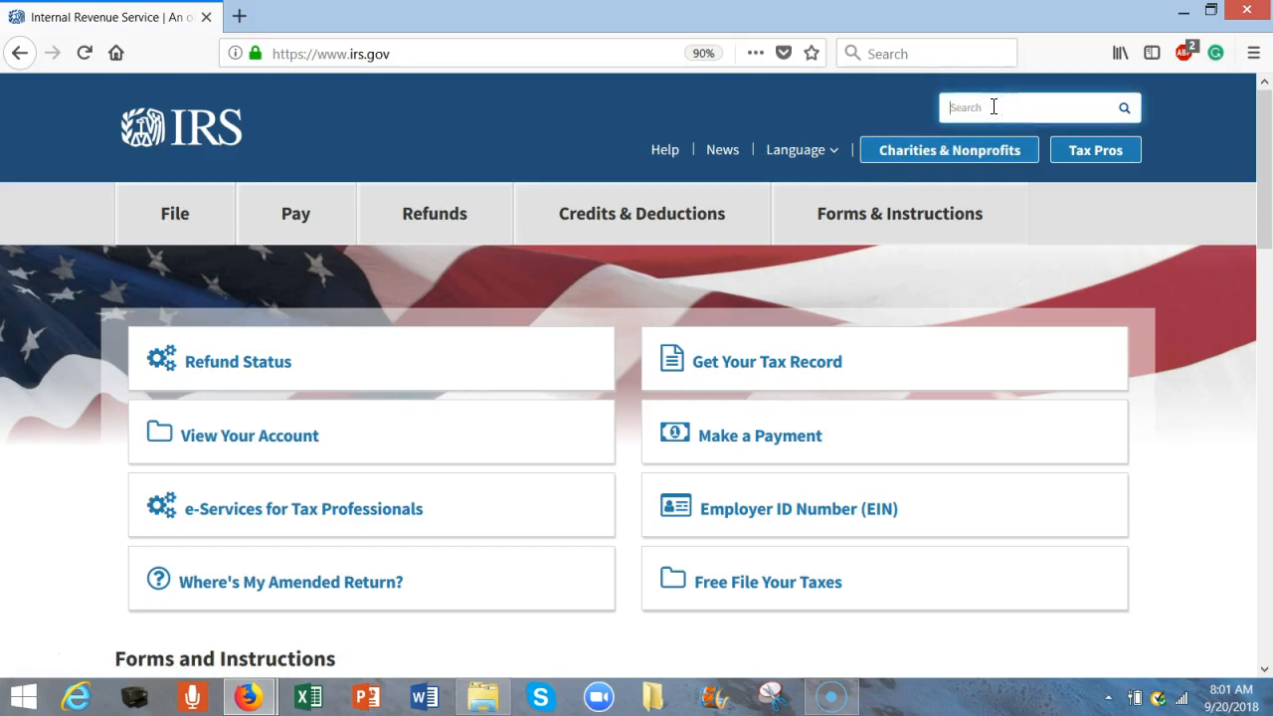
type("e")
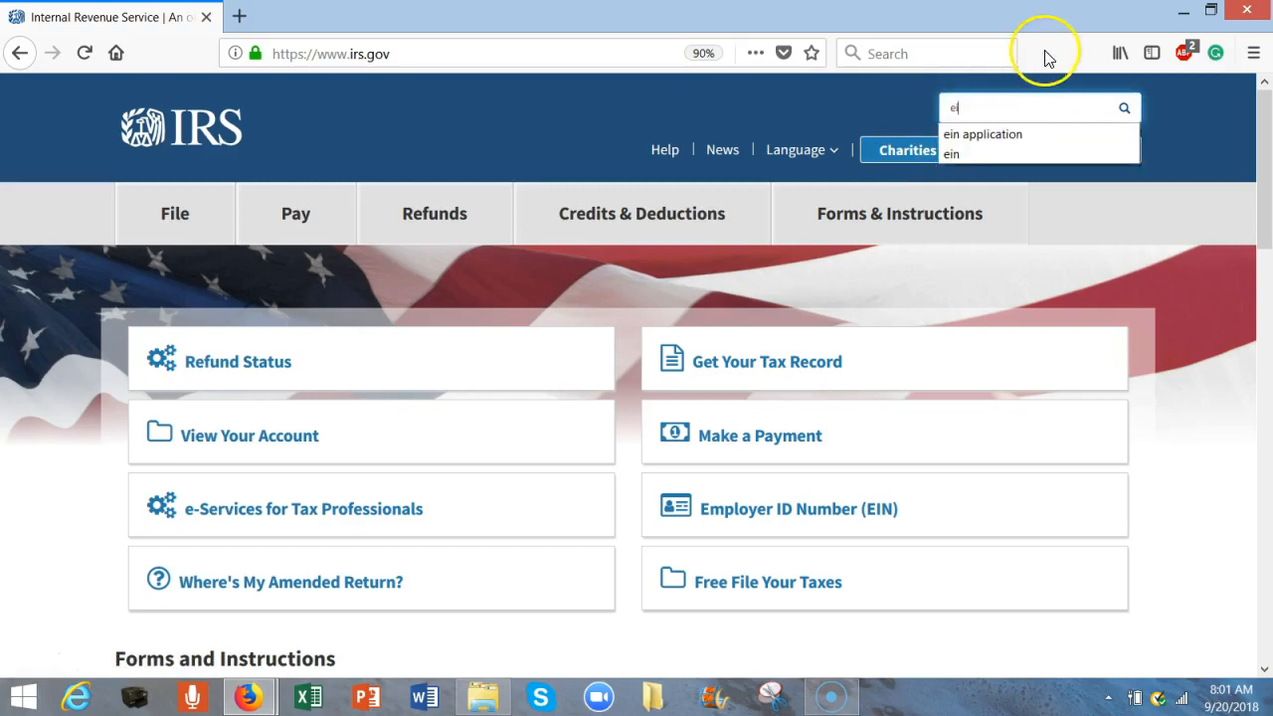
left_click(1029, 136)
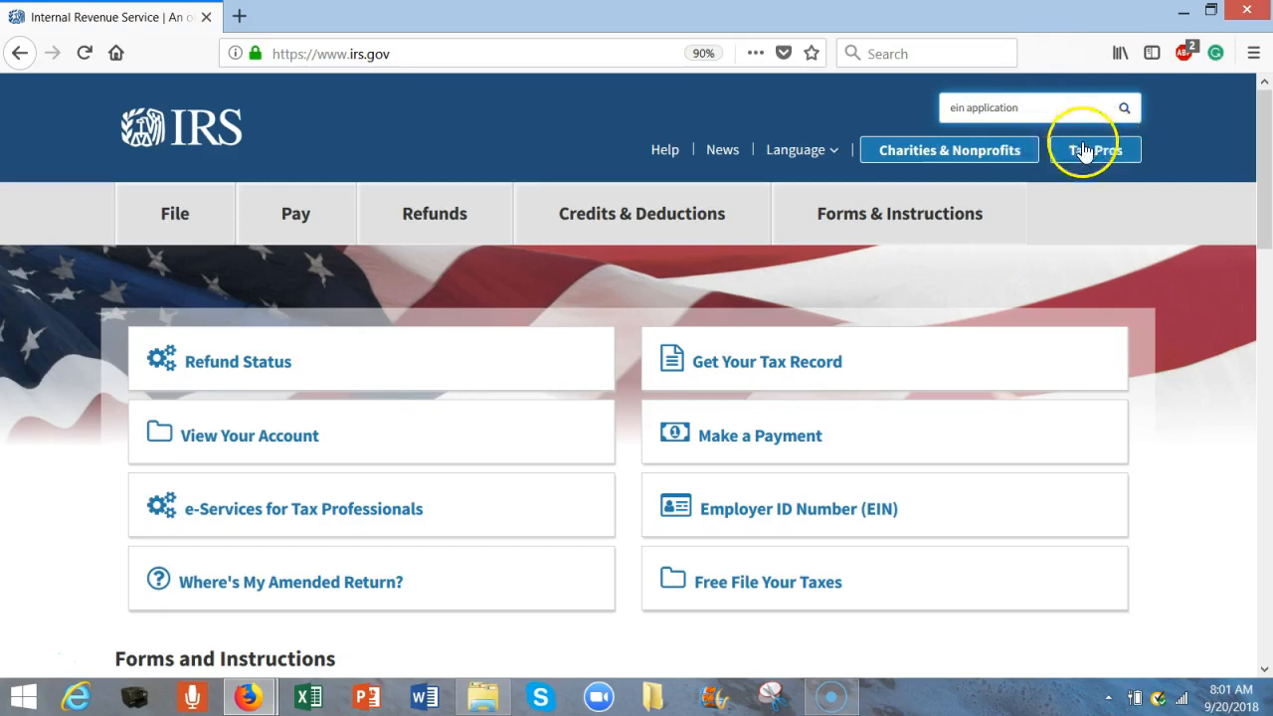
left_click(1127, 113)
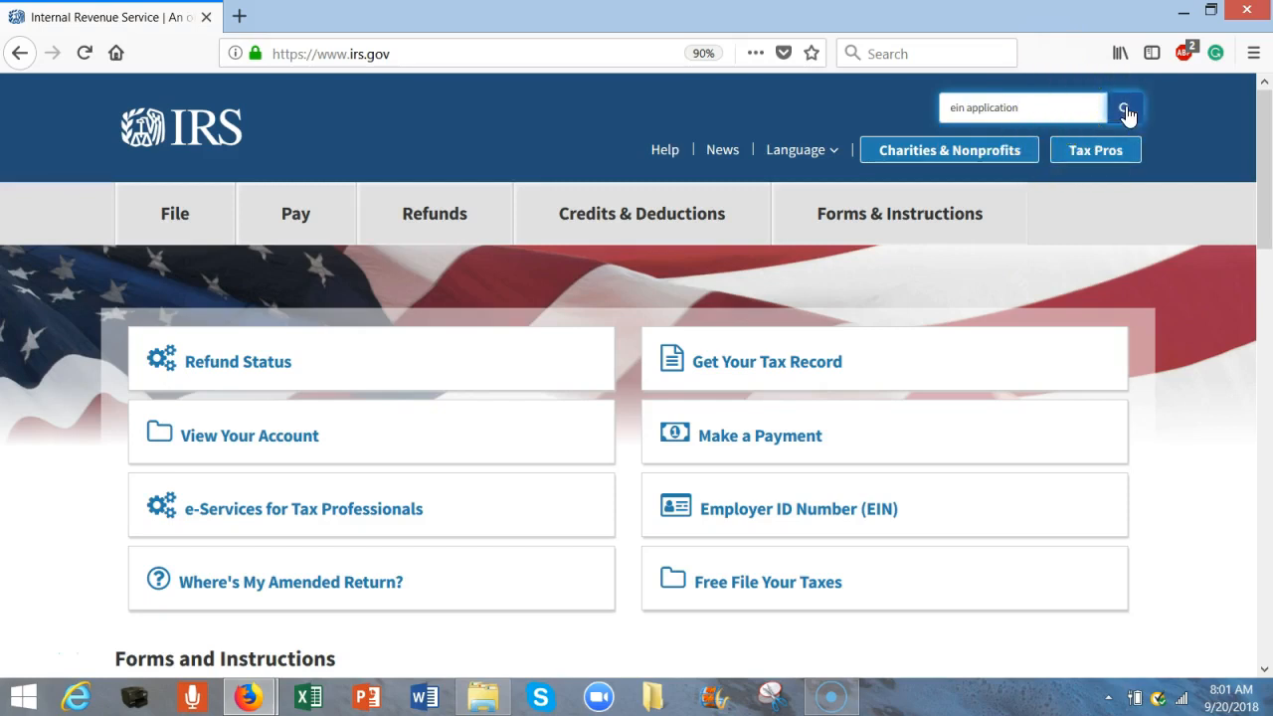
left_click(1127, 113)
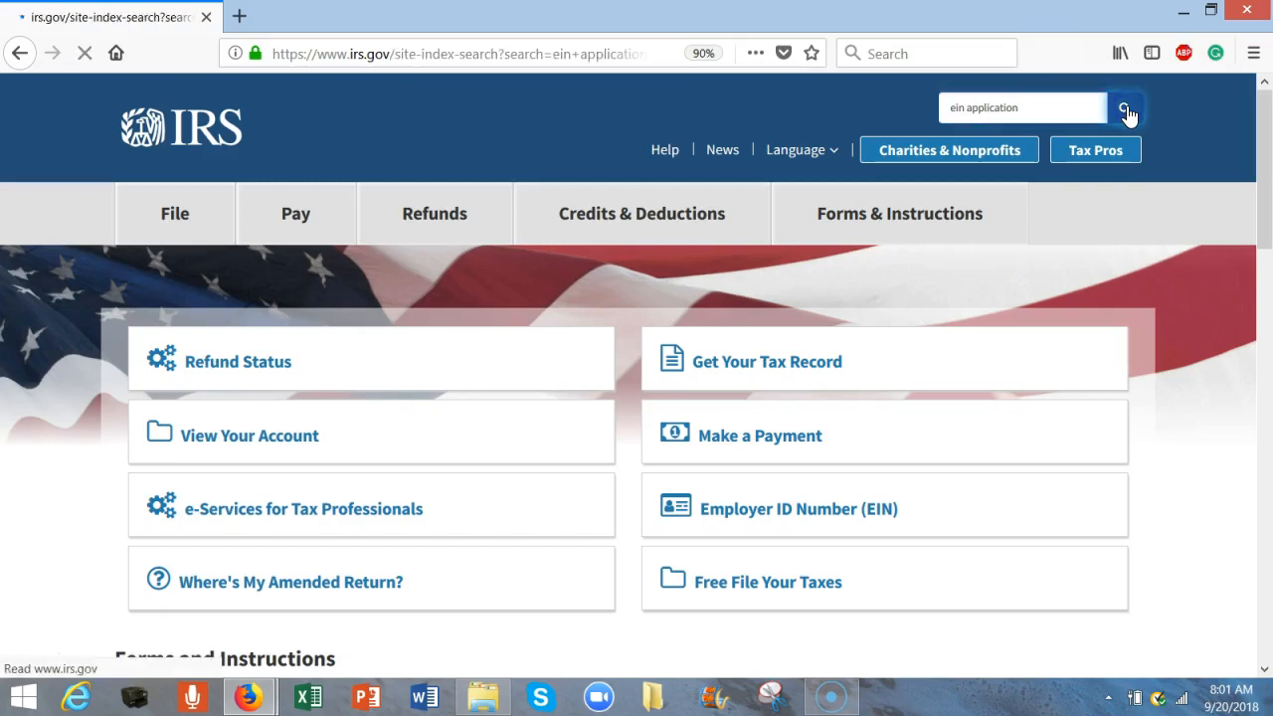
left_click_drag(1255, 133, 1267, 250)
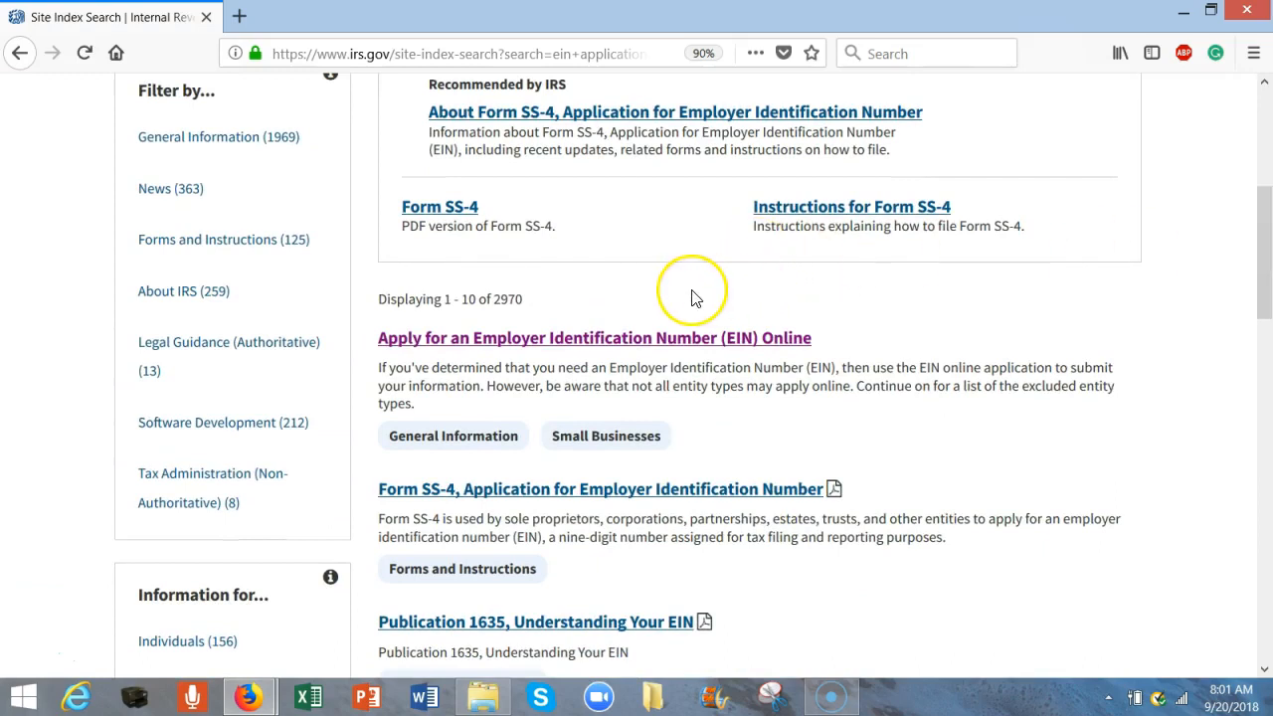
- Open the 'Apply for an EIN Online' page and start the online application from Step 3
left_click(682, 343)
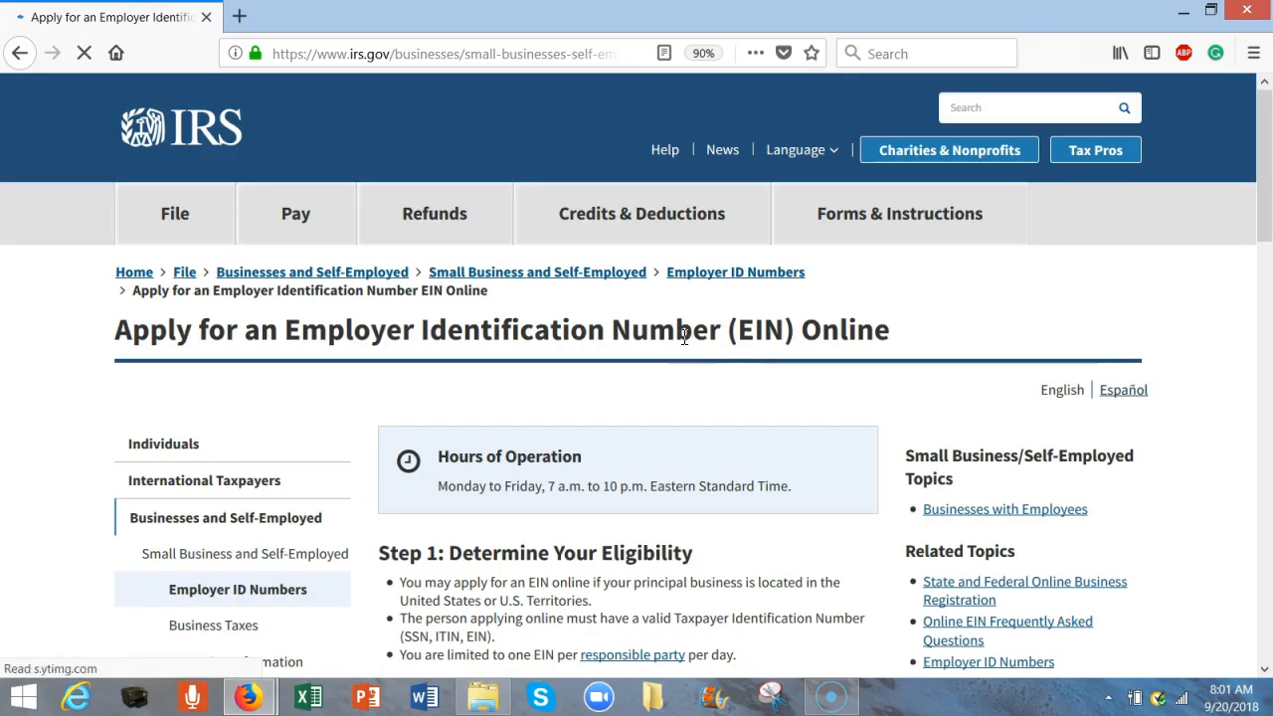
left_click_drag(1262, 219, 1262, 277)
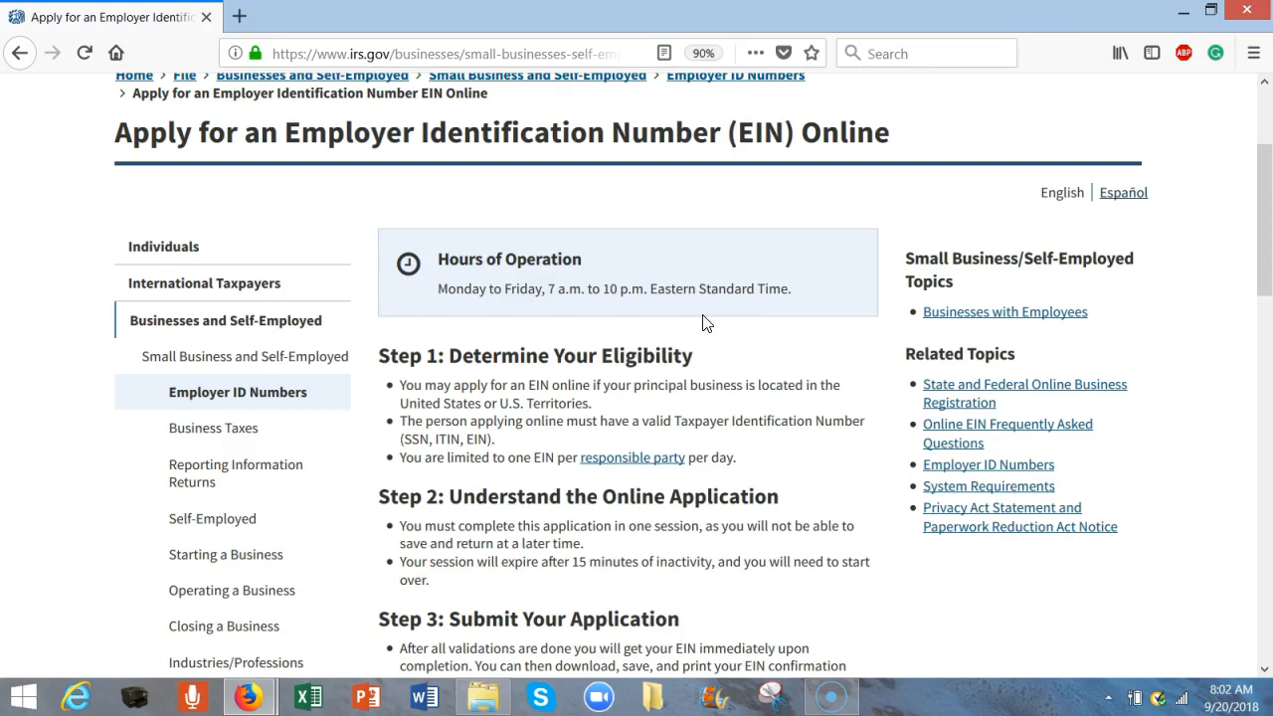
left_click_drag(1265, 266, 1265, 321)
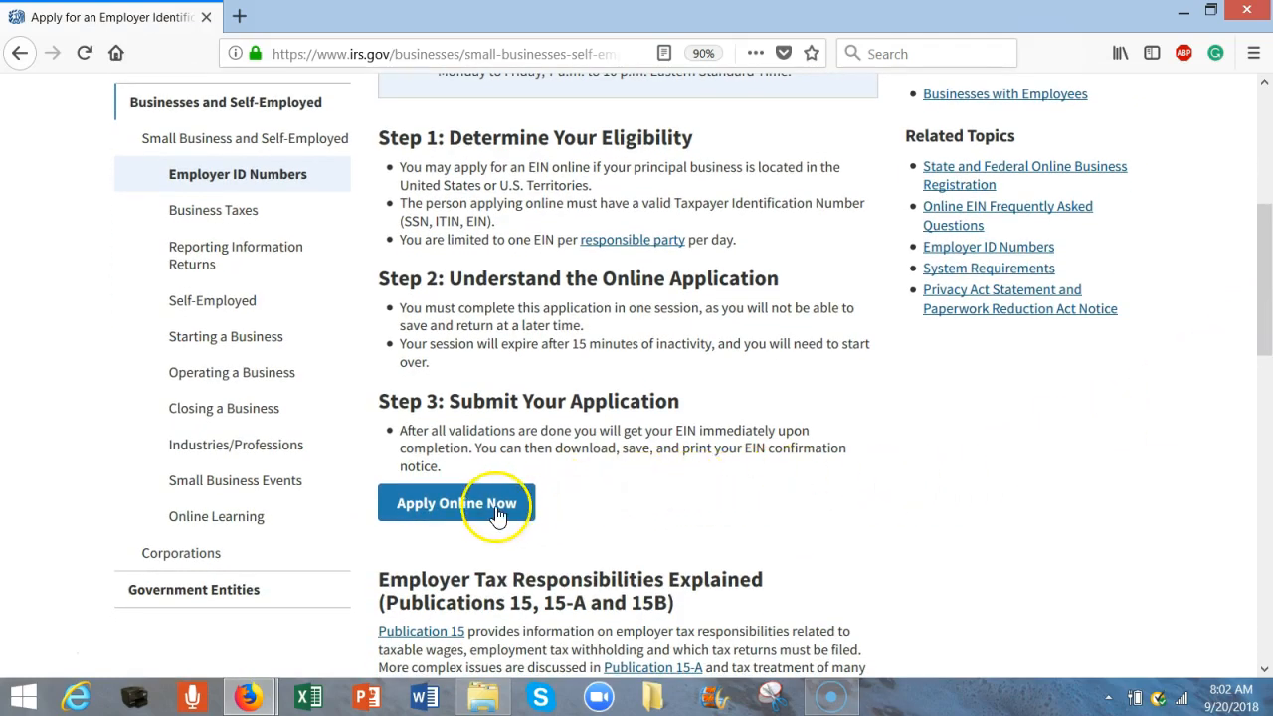
left_click(459, 509)
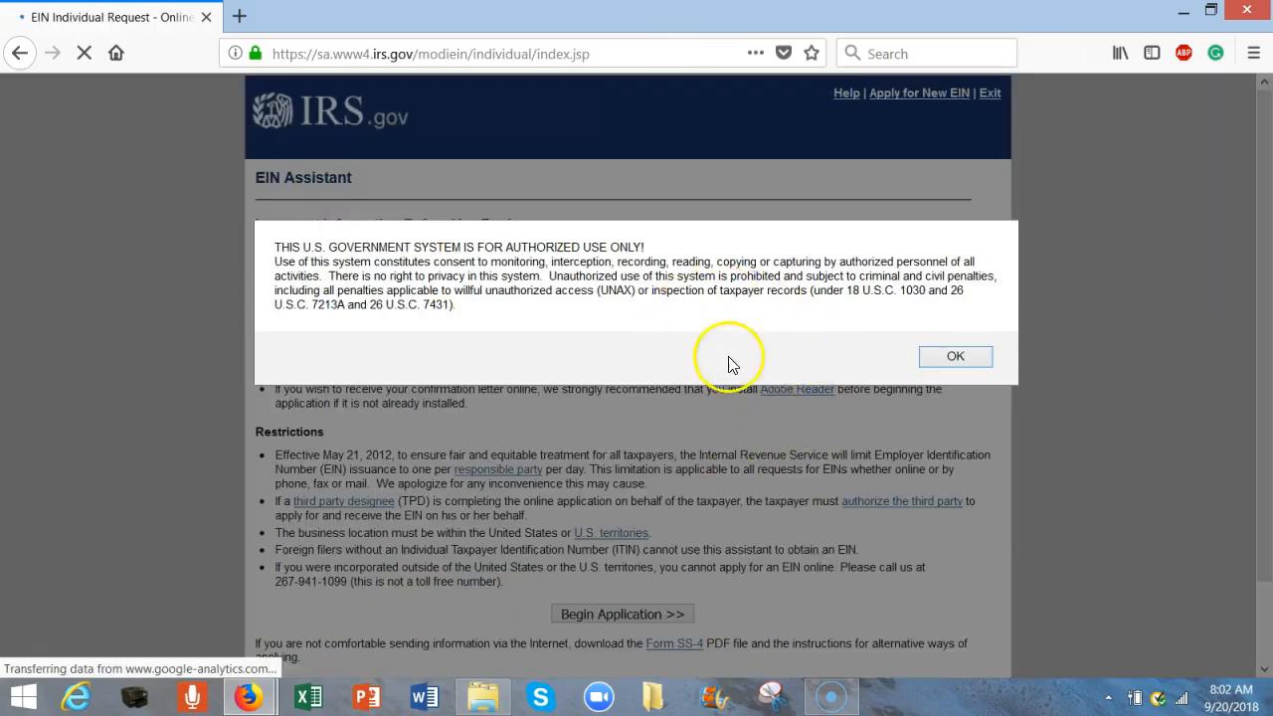
- Acknowledge the authorized-use warning and begin the EIN application
left_click(954, 358)
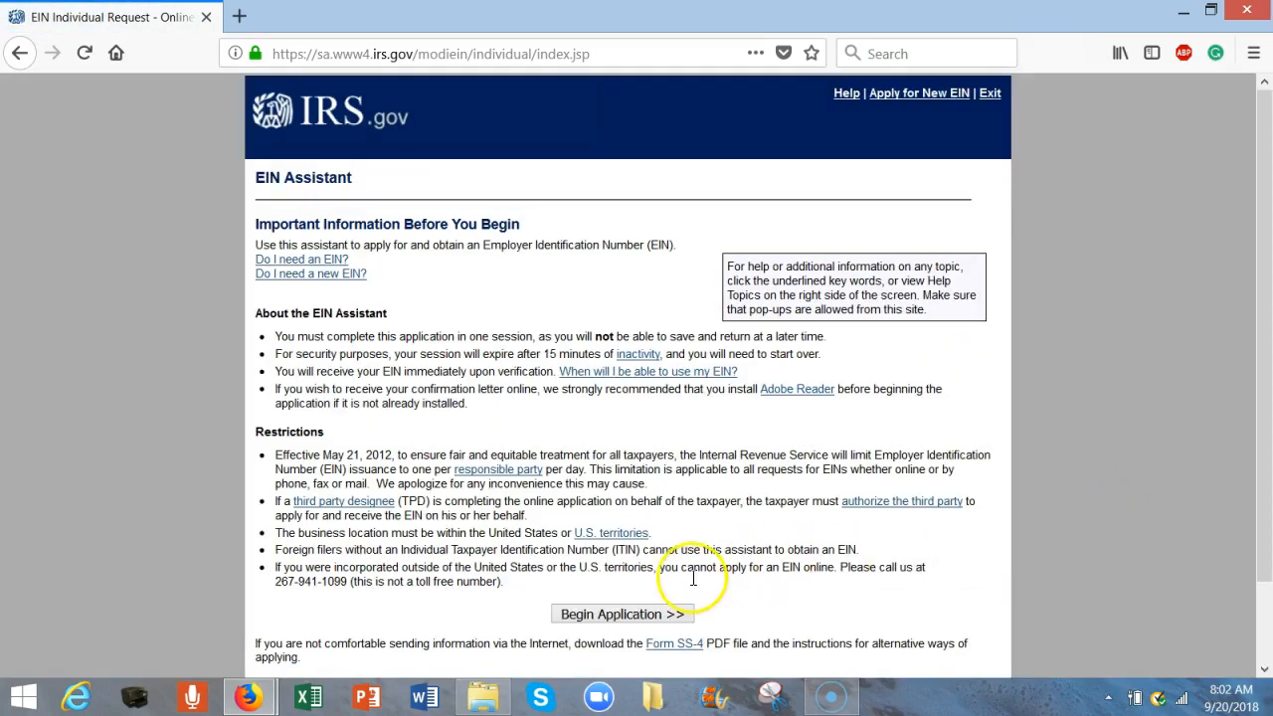
left_click(653, 616)
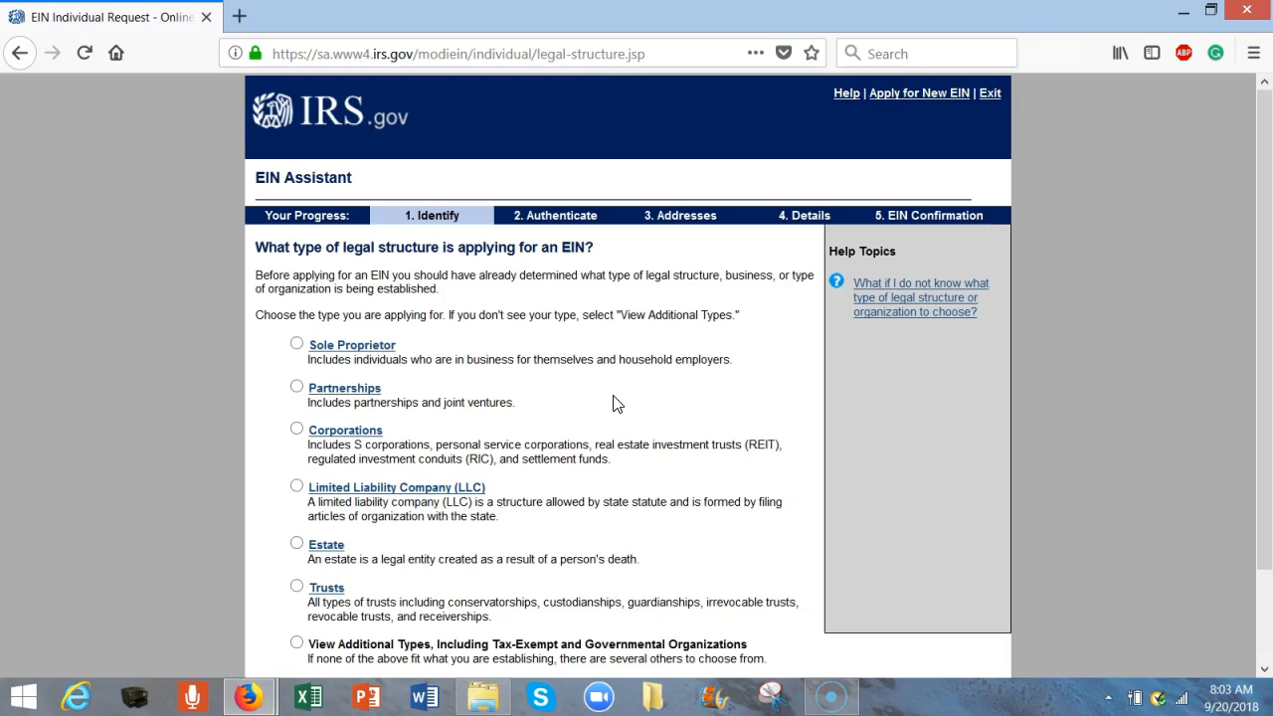
- Choose Corporations as the legal structure applying for the EIN
left_click(297, 432)
left_click_drag(1260, 520, 1259, 590)
left_click(714, 625)
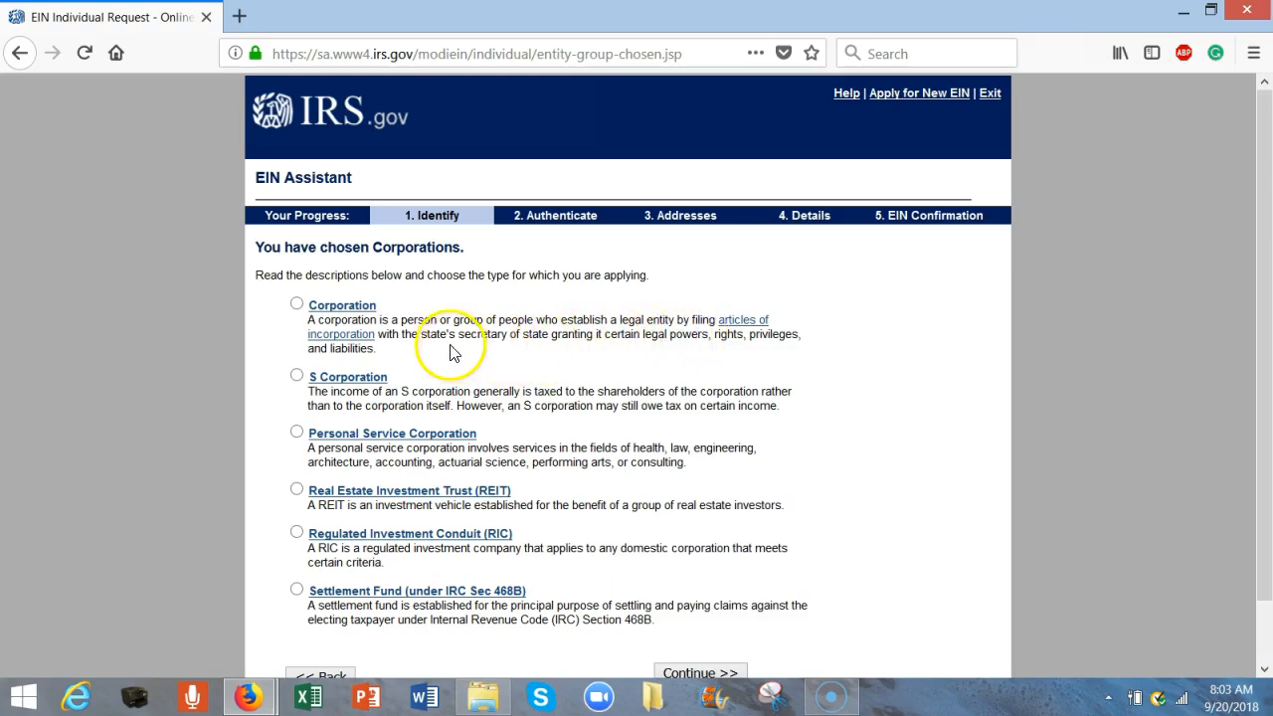
- Select the plain Corporation type from the list of corporation types
left_click(296, 304)
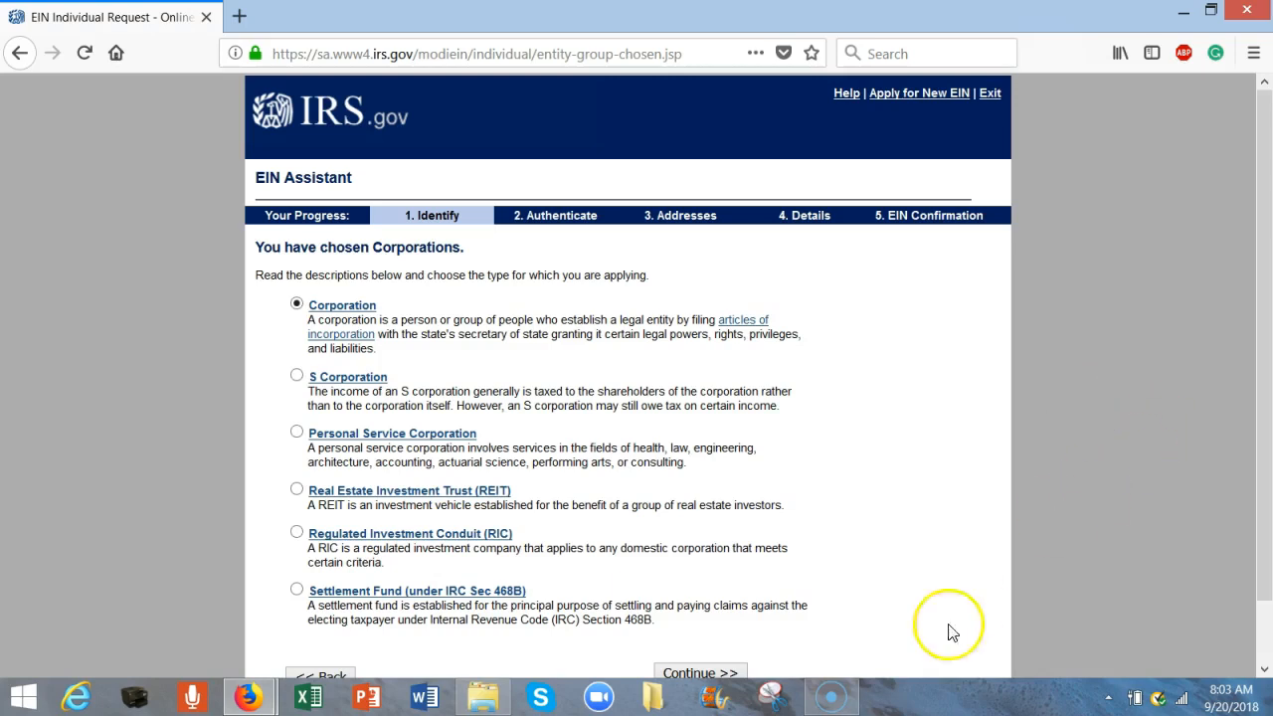
left_click(721, 672)
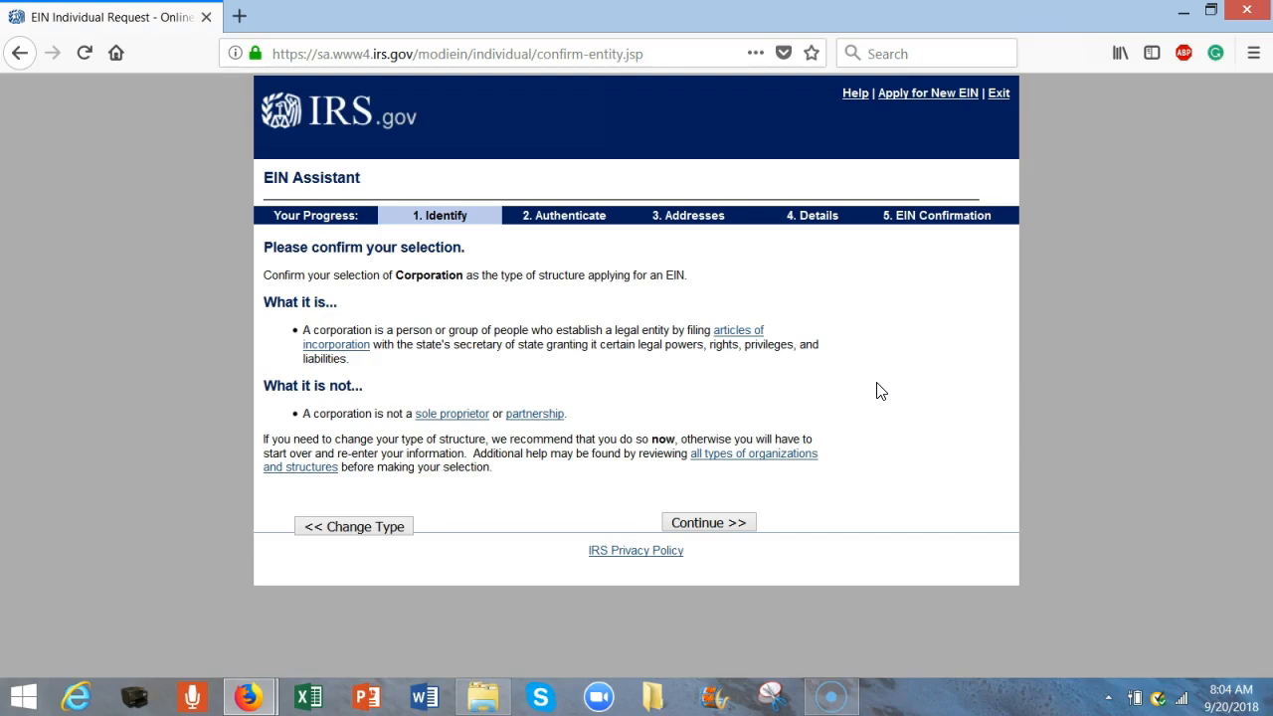
- Confirm Corporation as the structure type
left_click(733, 532)
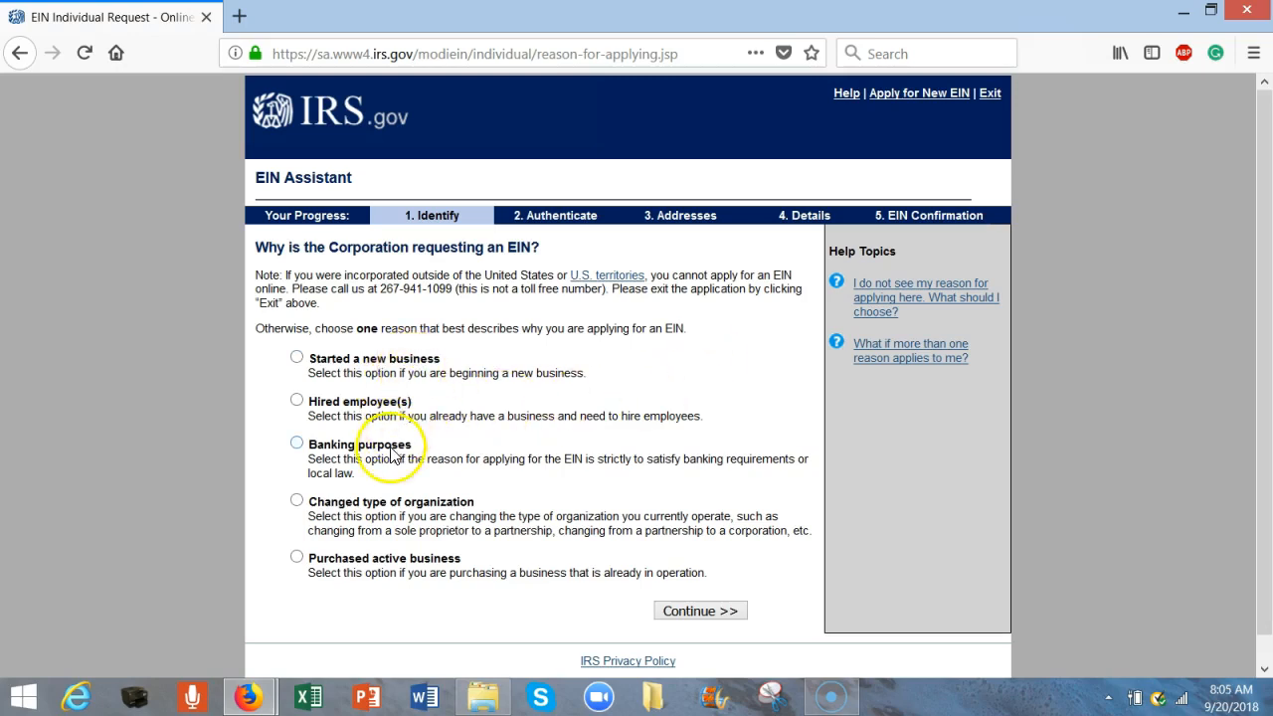
- Give 'Started a new business' as the reason for requesting the EIN
left_click(296, 359)
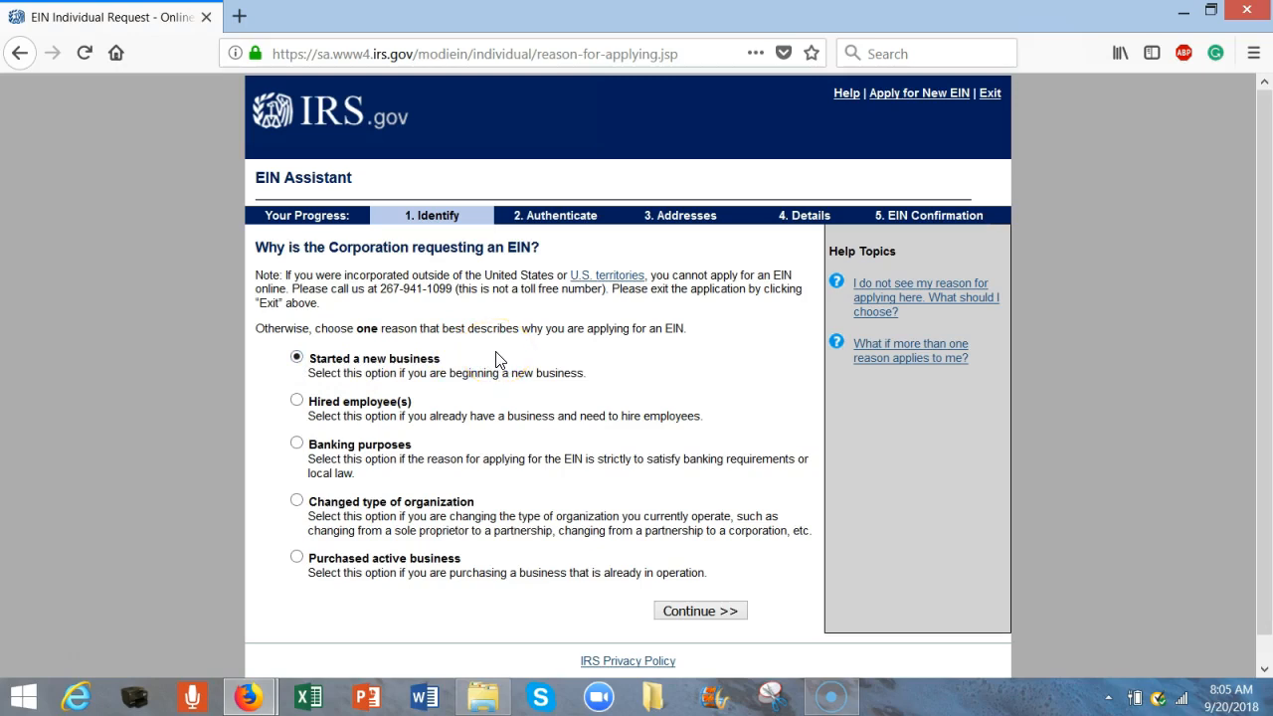
left_click(714, 612)
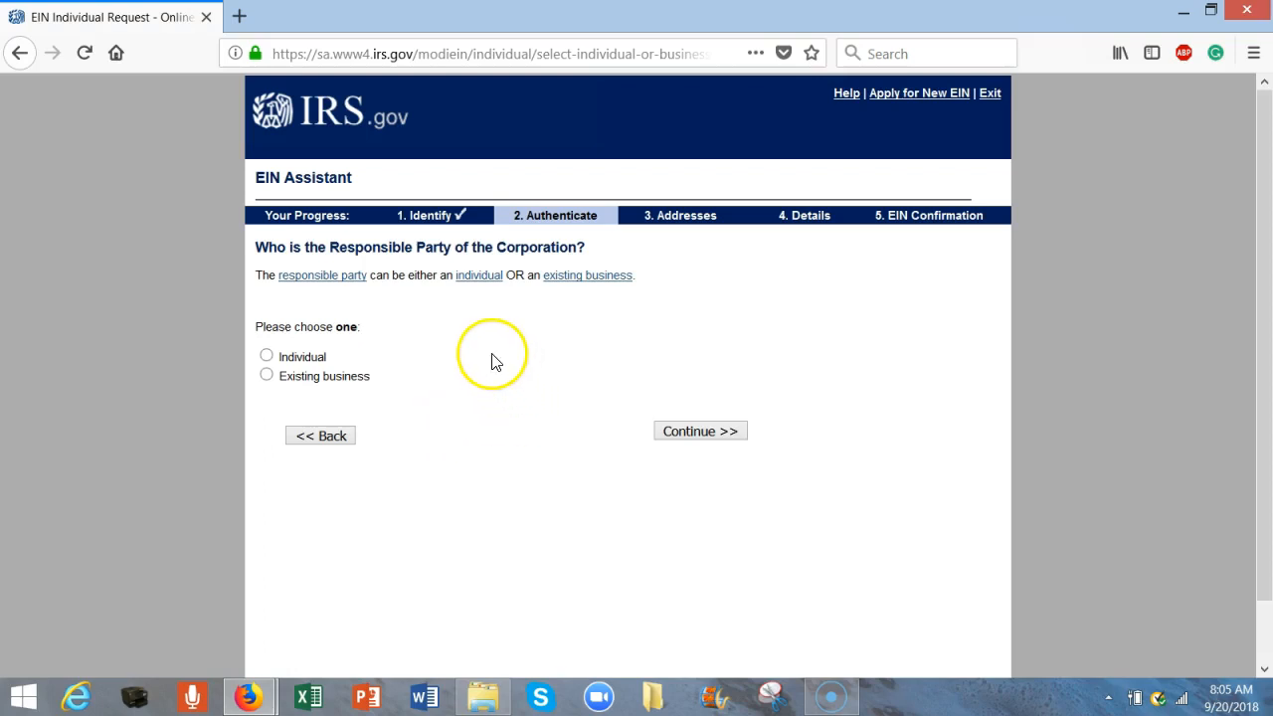
- Enter an individual responsible party's name and SSN, identified as the president, CEO or corporate officer
left_click(266, 358)
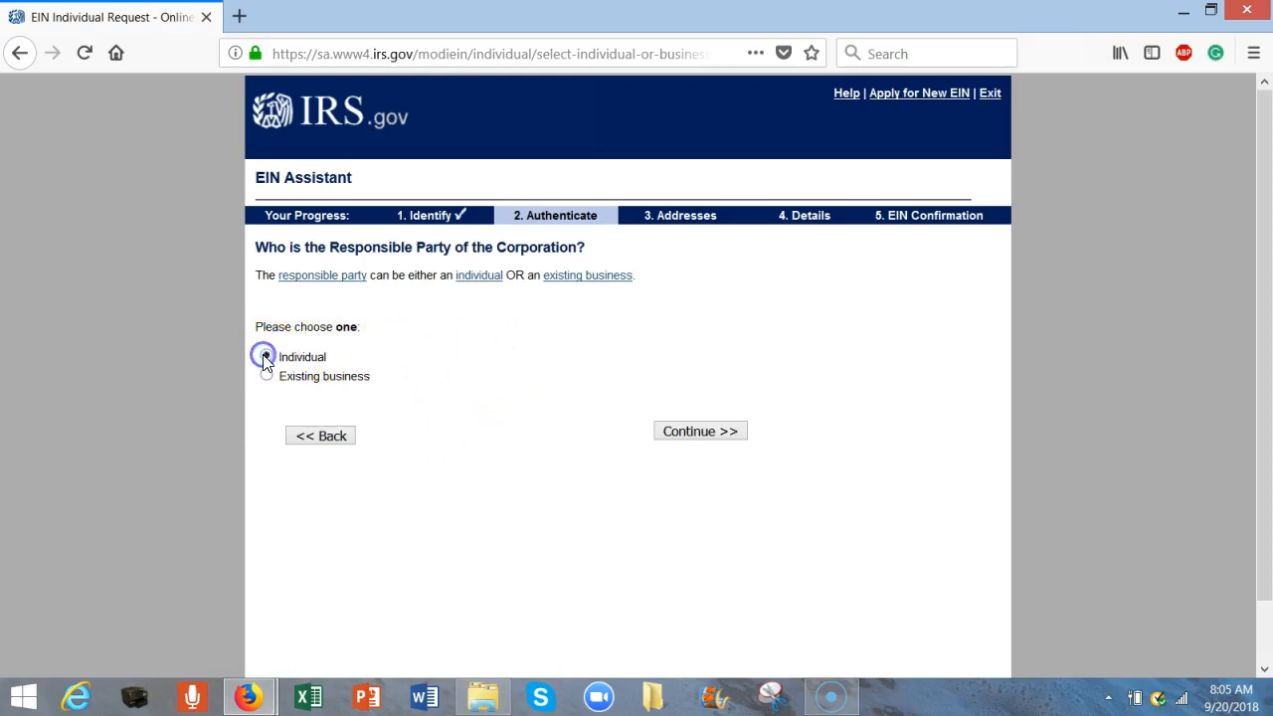
left_click(693, 436)
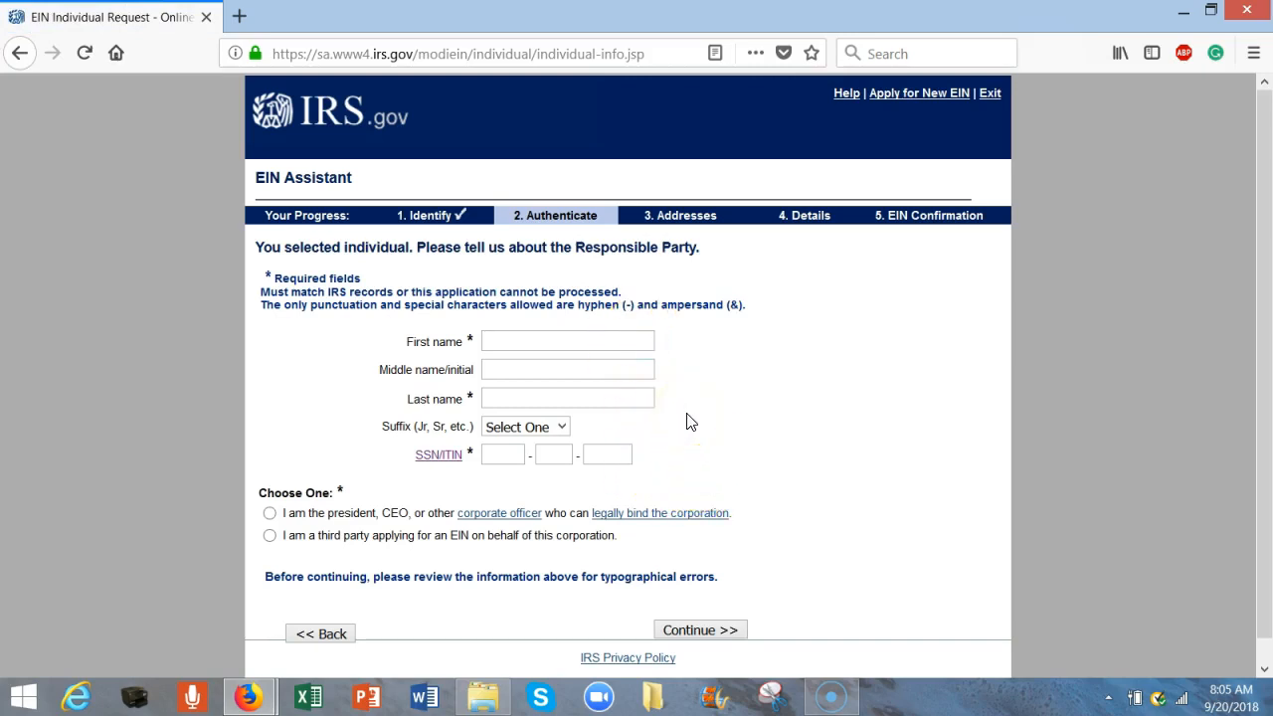
left_click(590, 341)
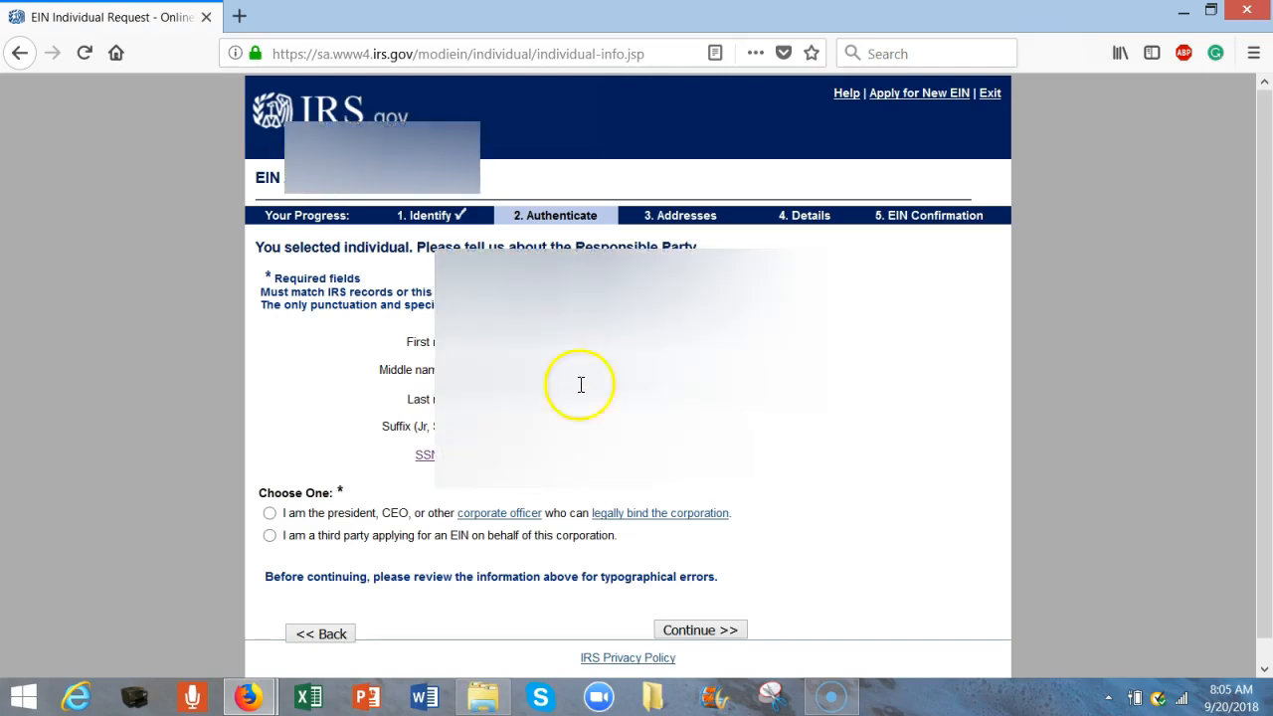
left_click(27, 659)
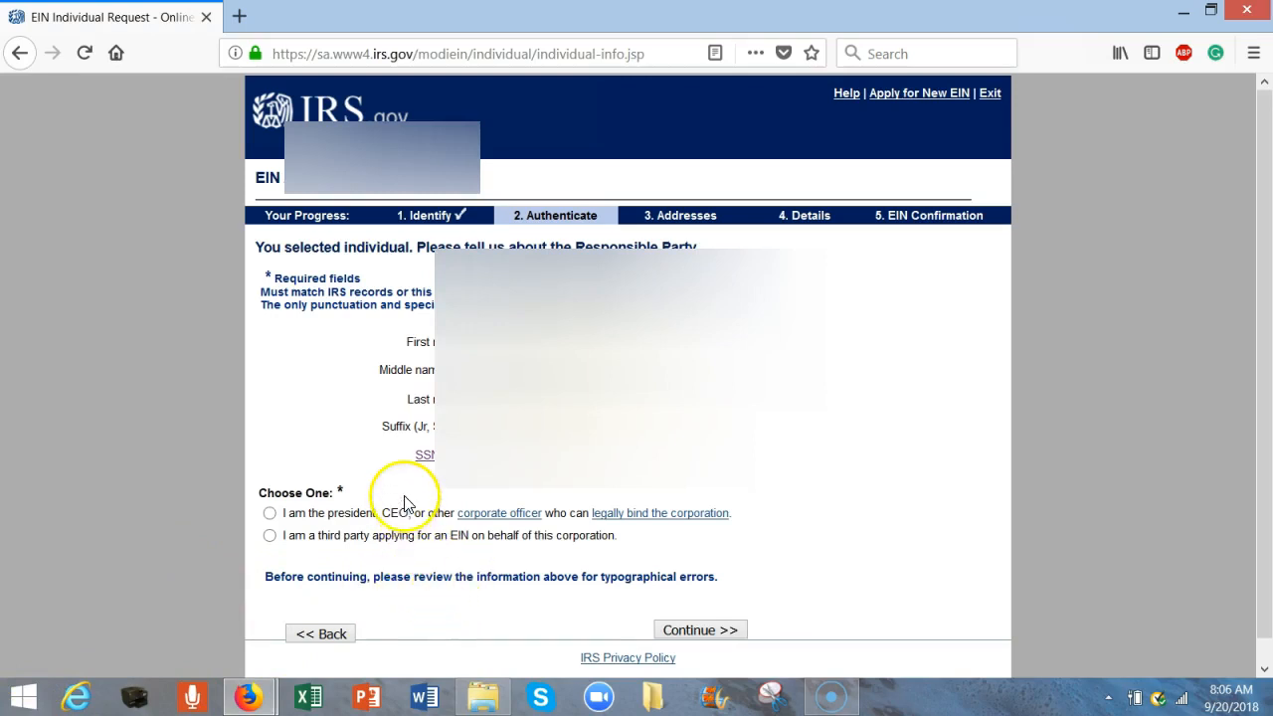
left_click(271, 517)
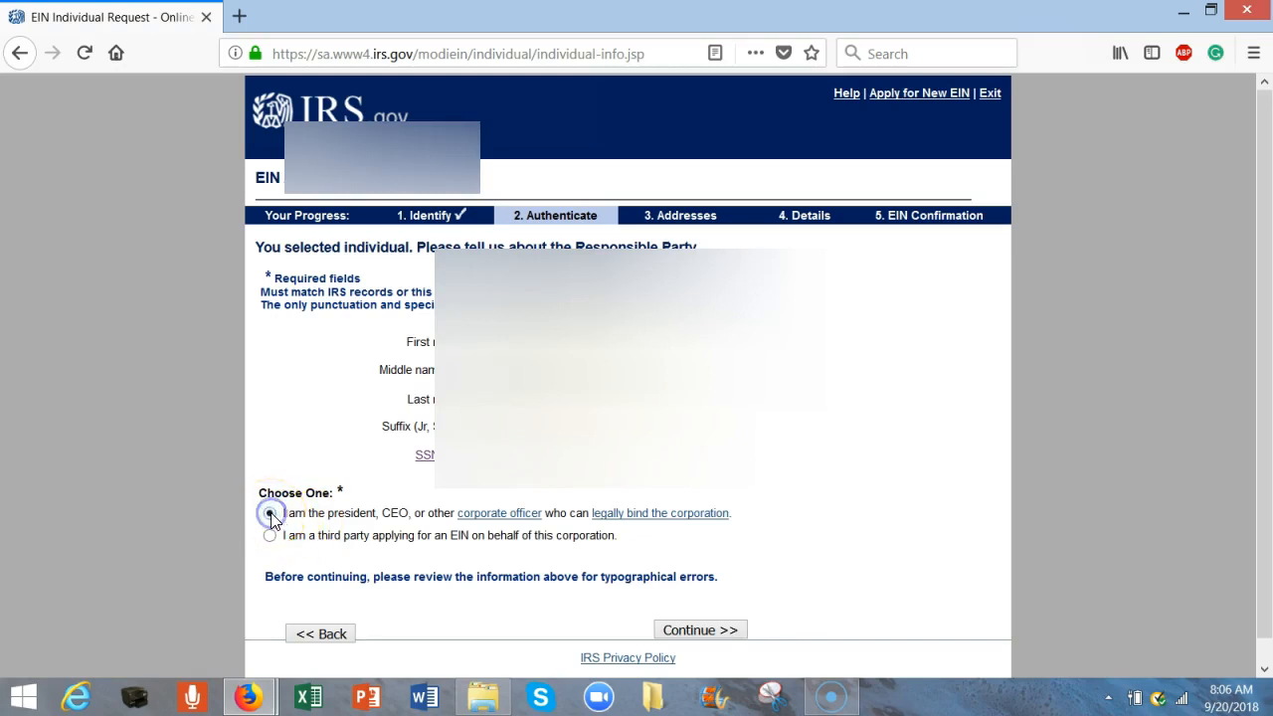
left_click(718, 634)
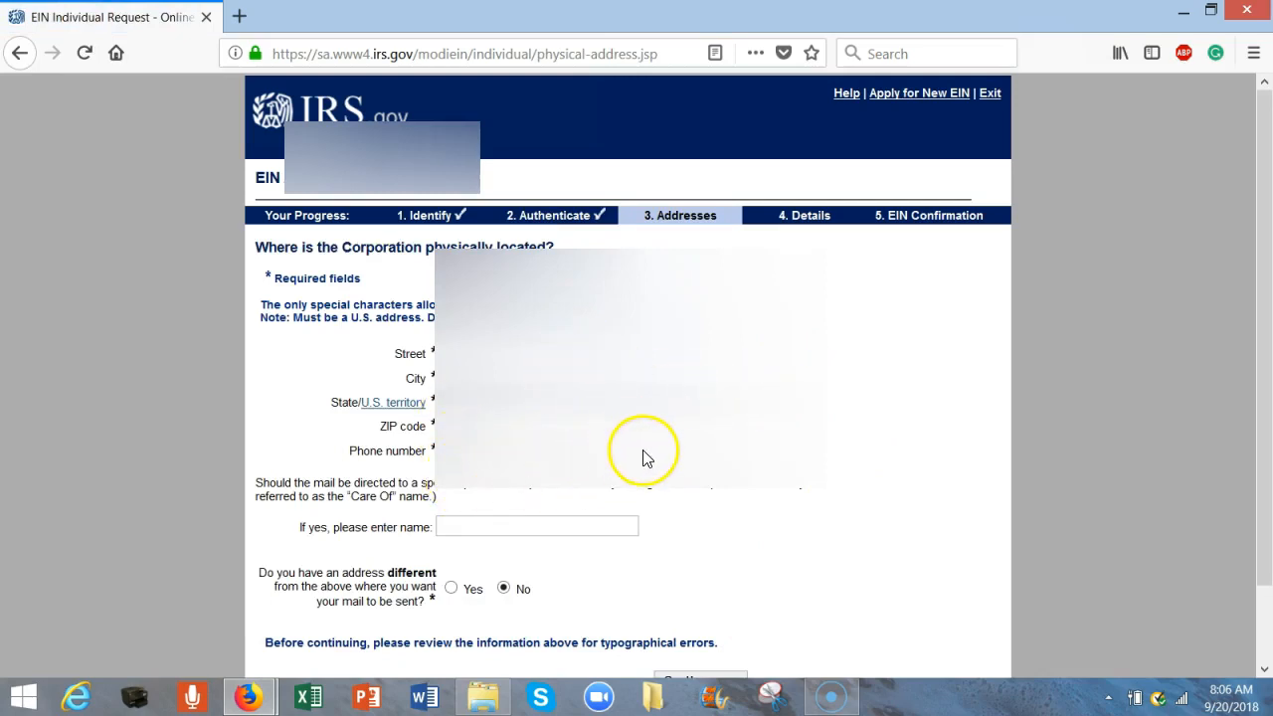
- Paste the Care Of contact's name and submit the corporation's physical address page
left_click(482, 524)
left_click(503, 524)
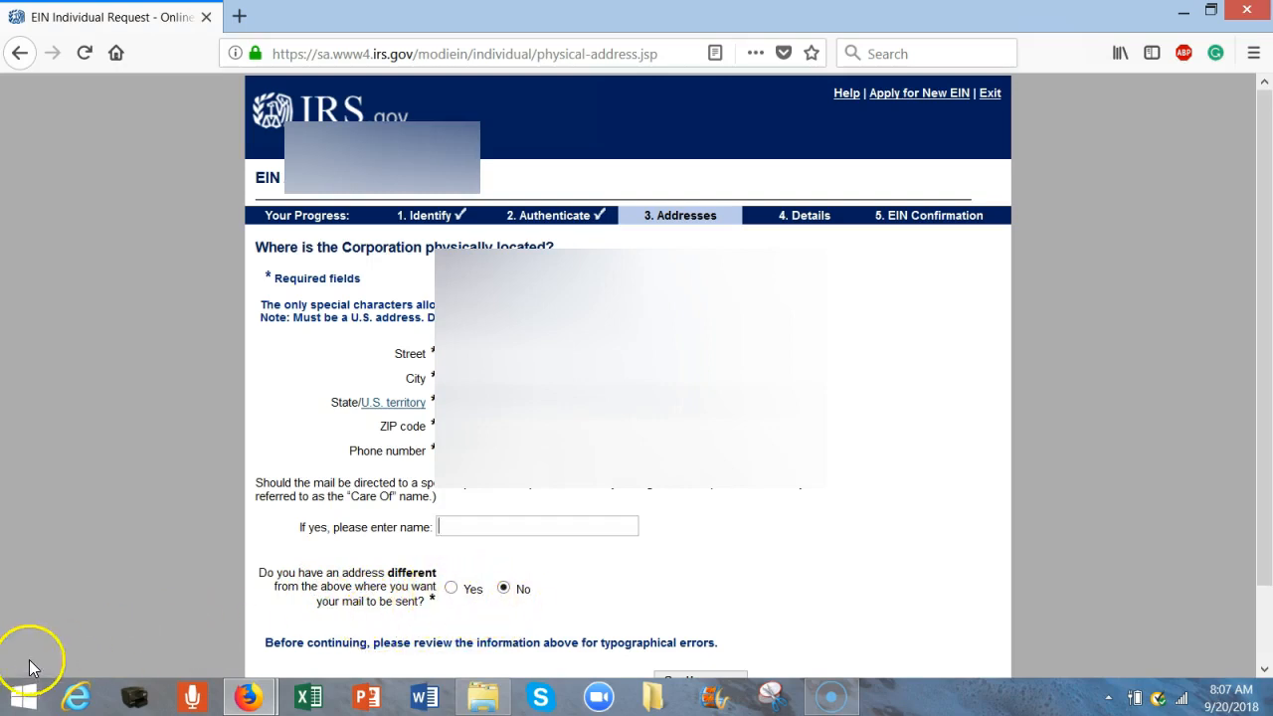
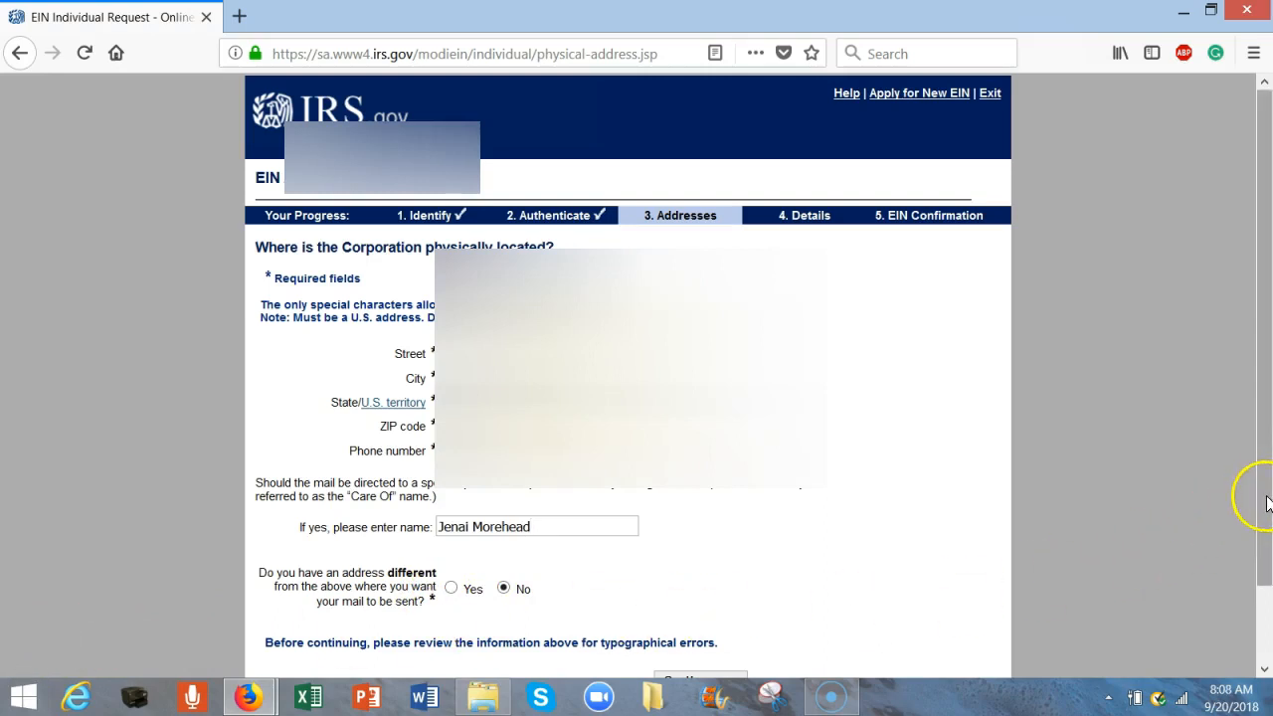
left_click_drag(1260, 494, 1262, 585)
left_click(718, 596)
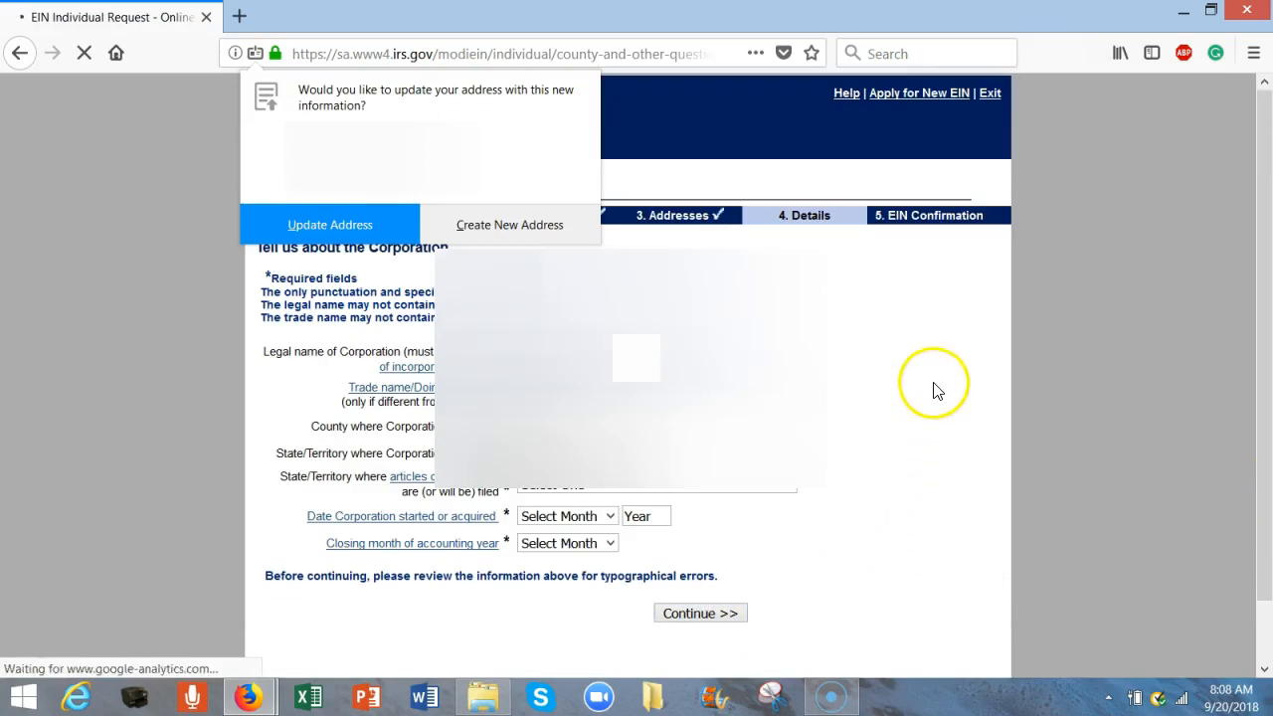
- Dismiss Firefox's address-update prompt and enter 'Good Nonprofit' as the corporation's legal name
left_click(649, 170)
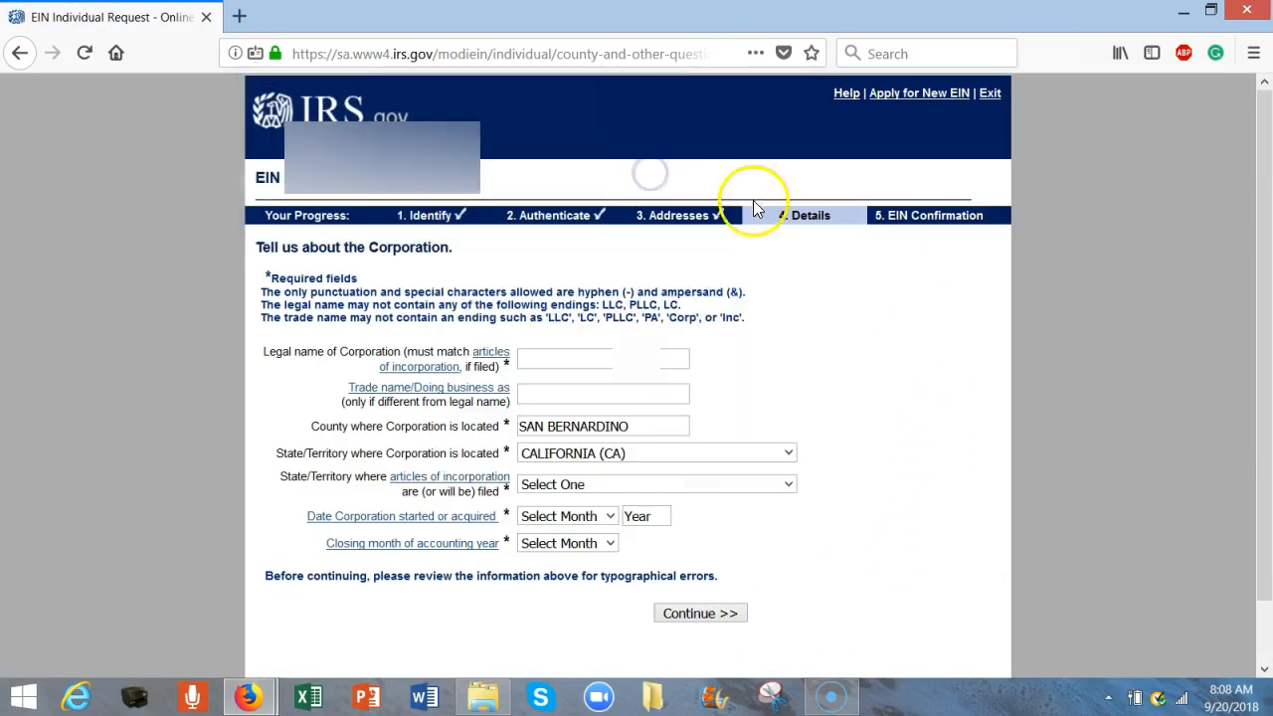
left_click(596, 358)
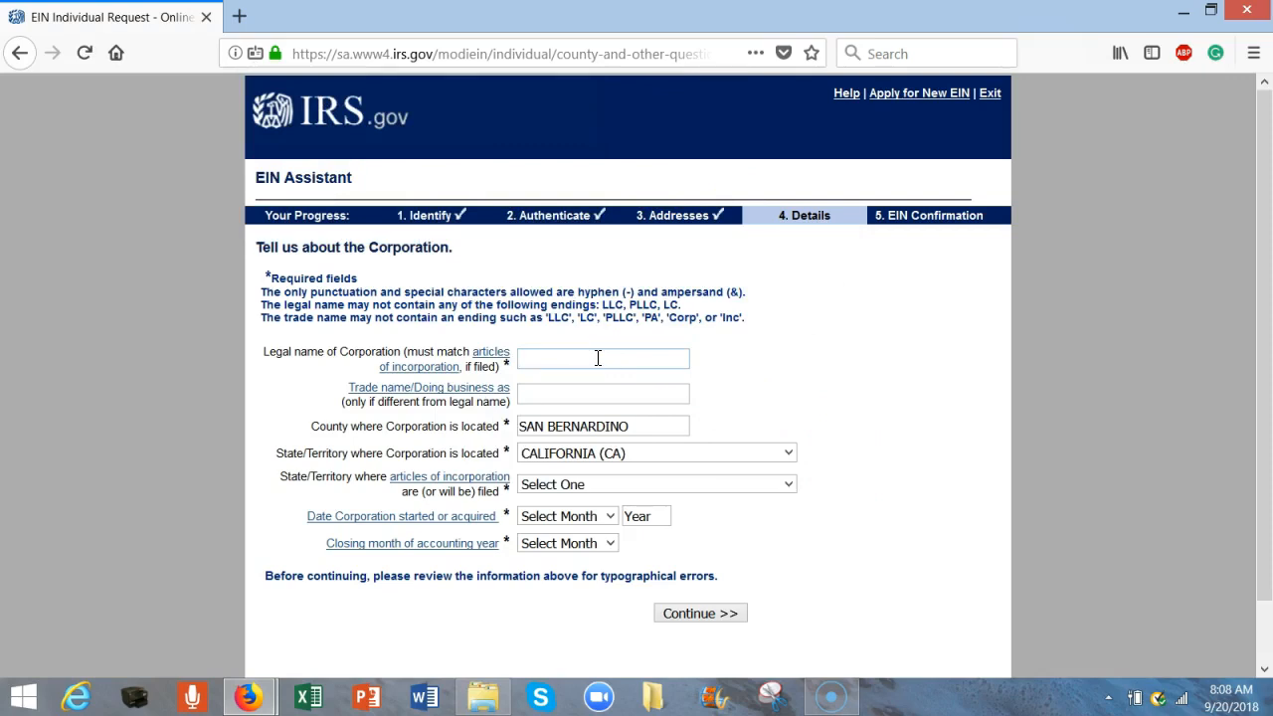
type("g")
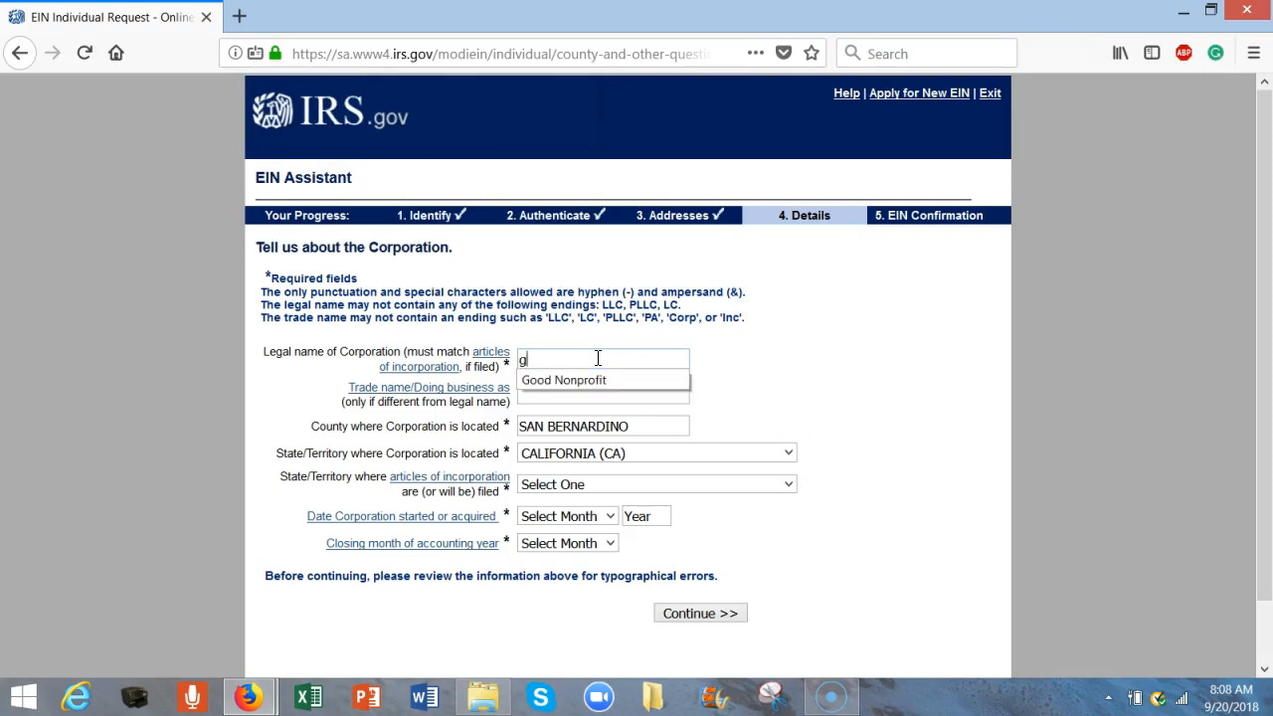
left_click(608, 379)
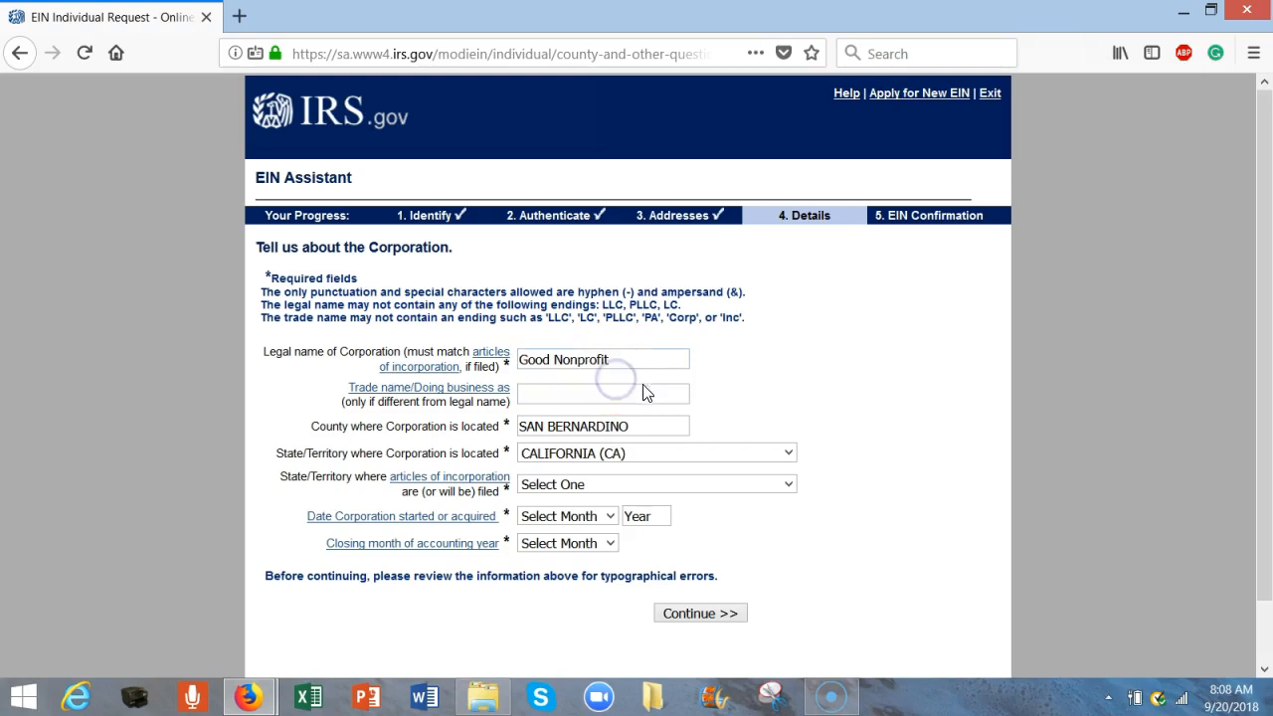
left_click(570, 393)
left_click(644, 424)
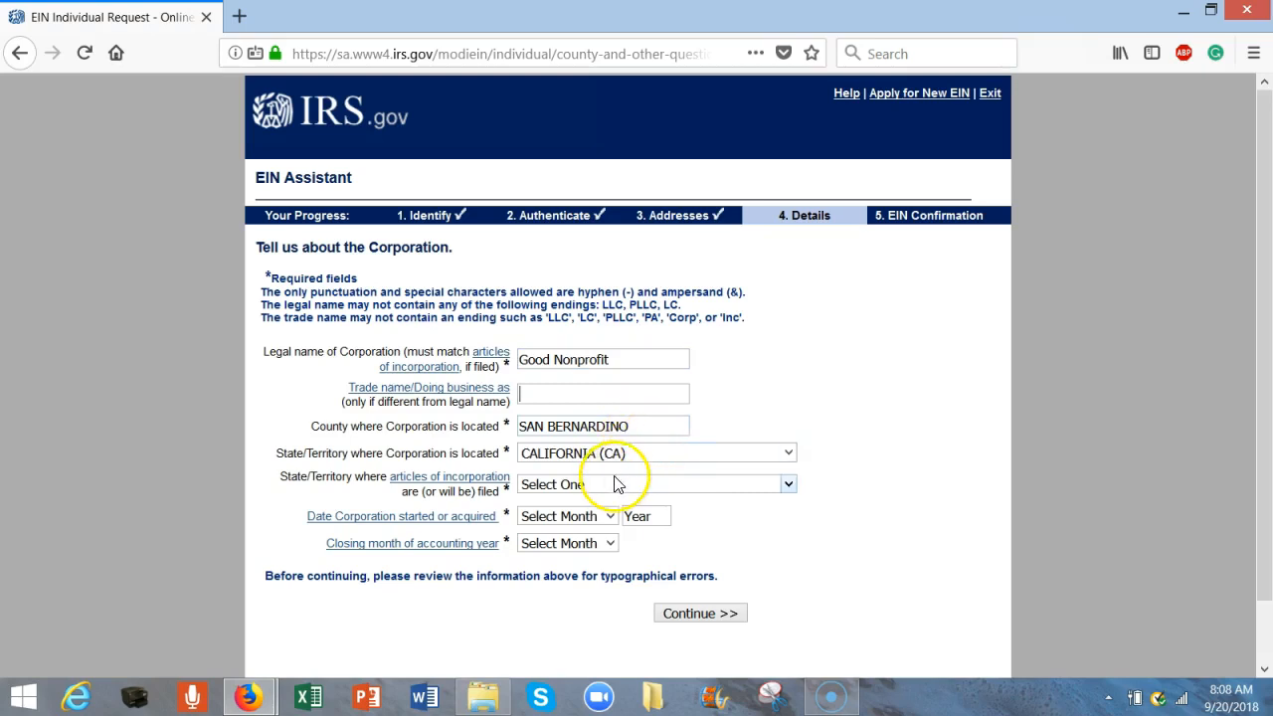
- Set articles filed in CALIFORNIA (CA), start date SEPTEMBER 2018, and closing month DECEMBER
left_click(789, 485)
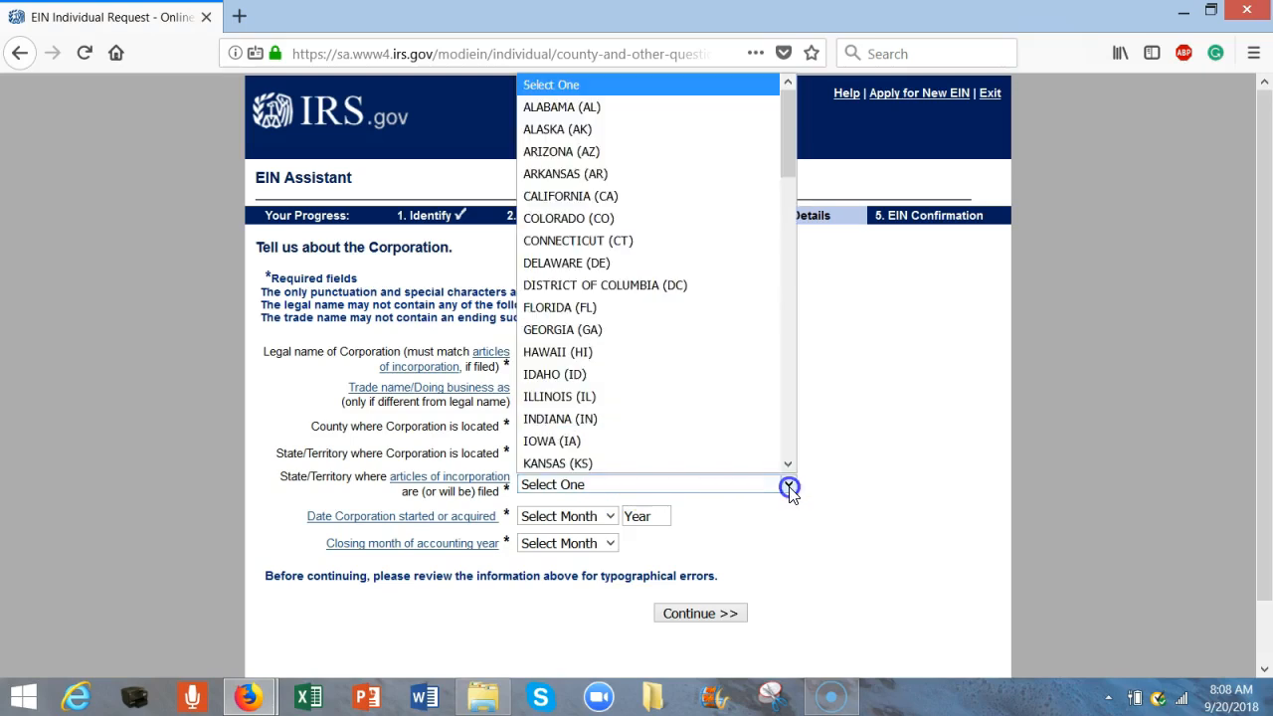
left_click(650, 194)
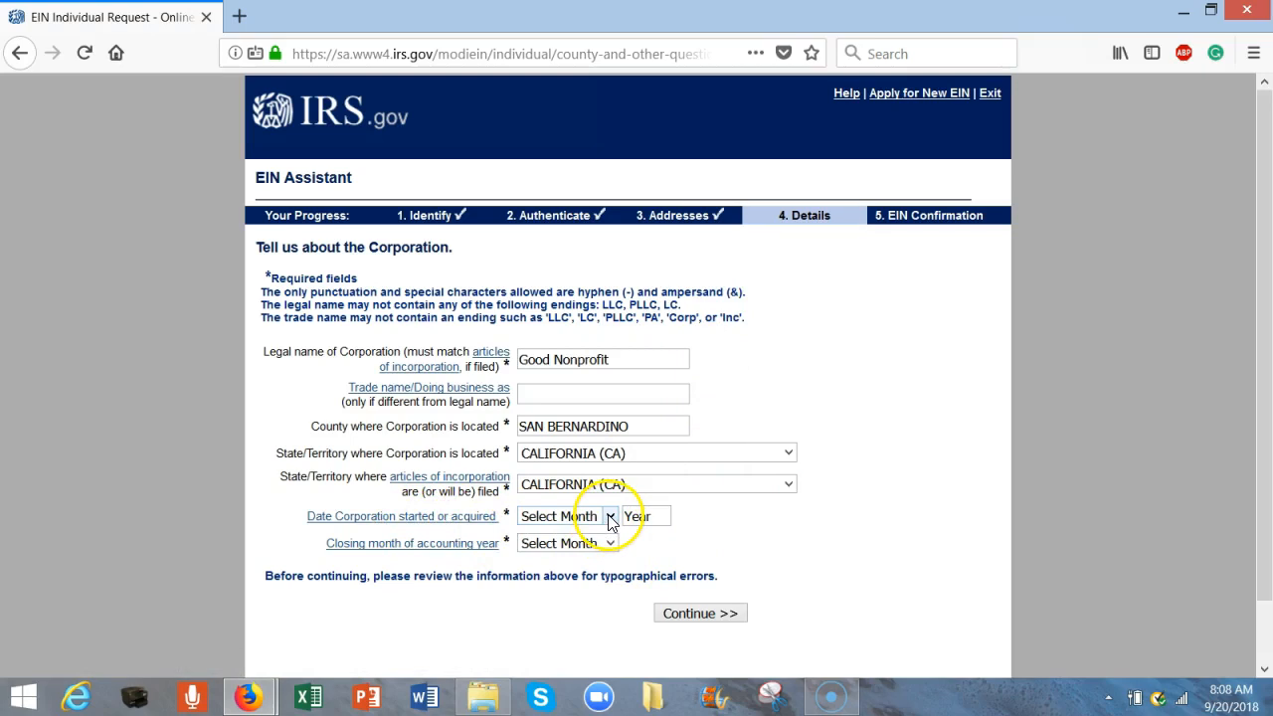
left_click(610, 516)
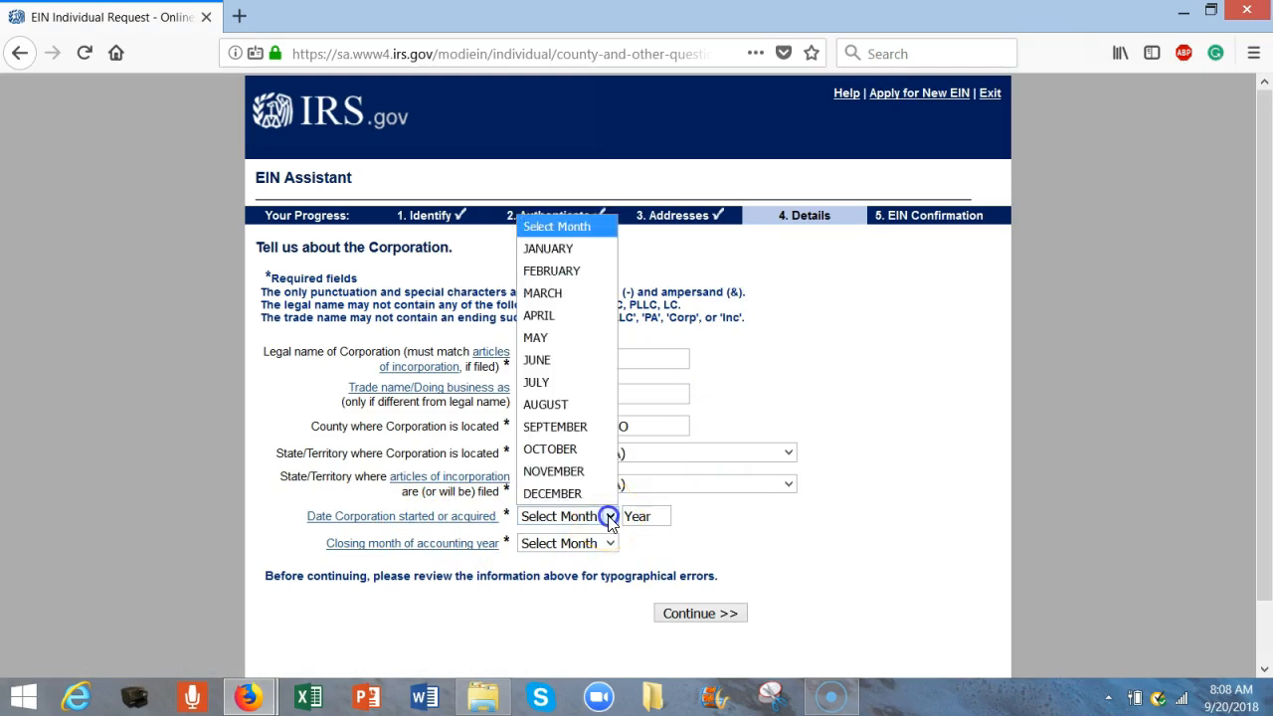
left_click(569, 432)
left_click(654, 515)
type("2018")
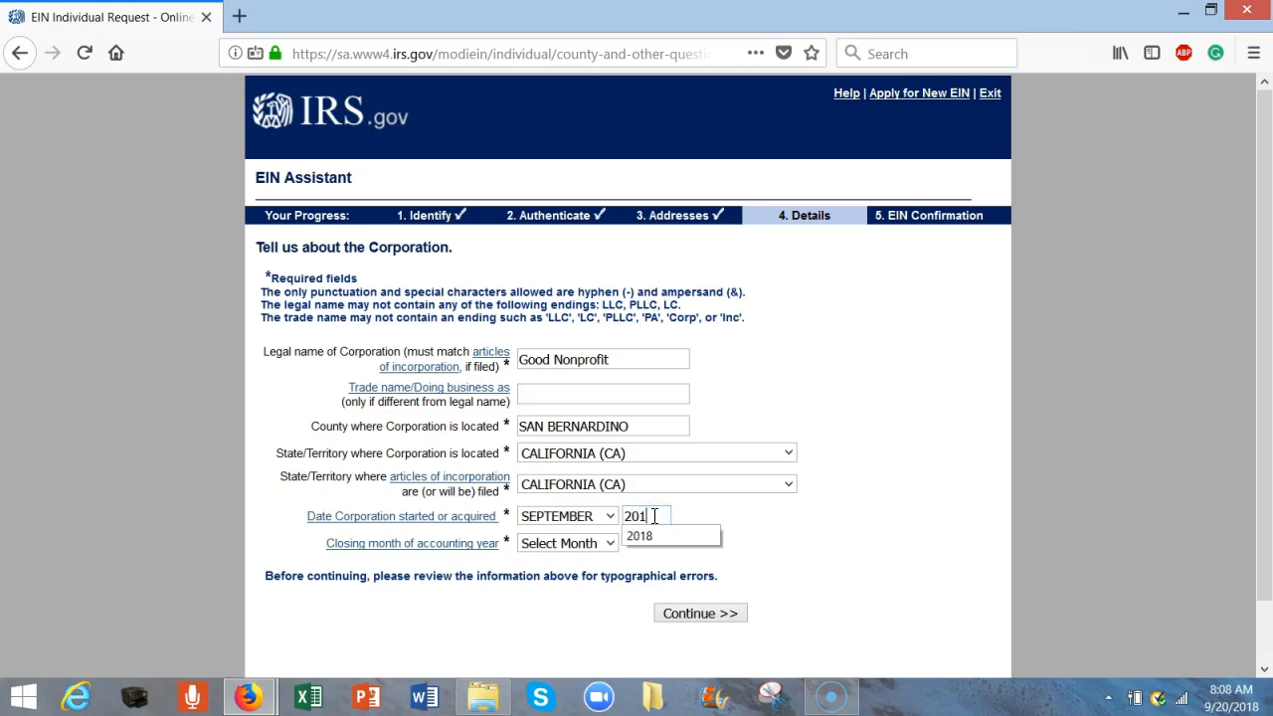
left_click(680, 536)
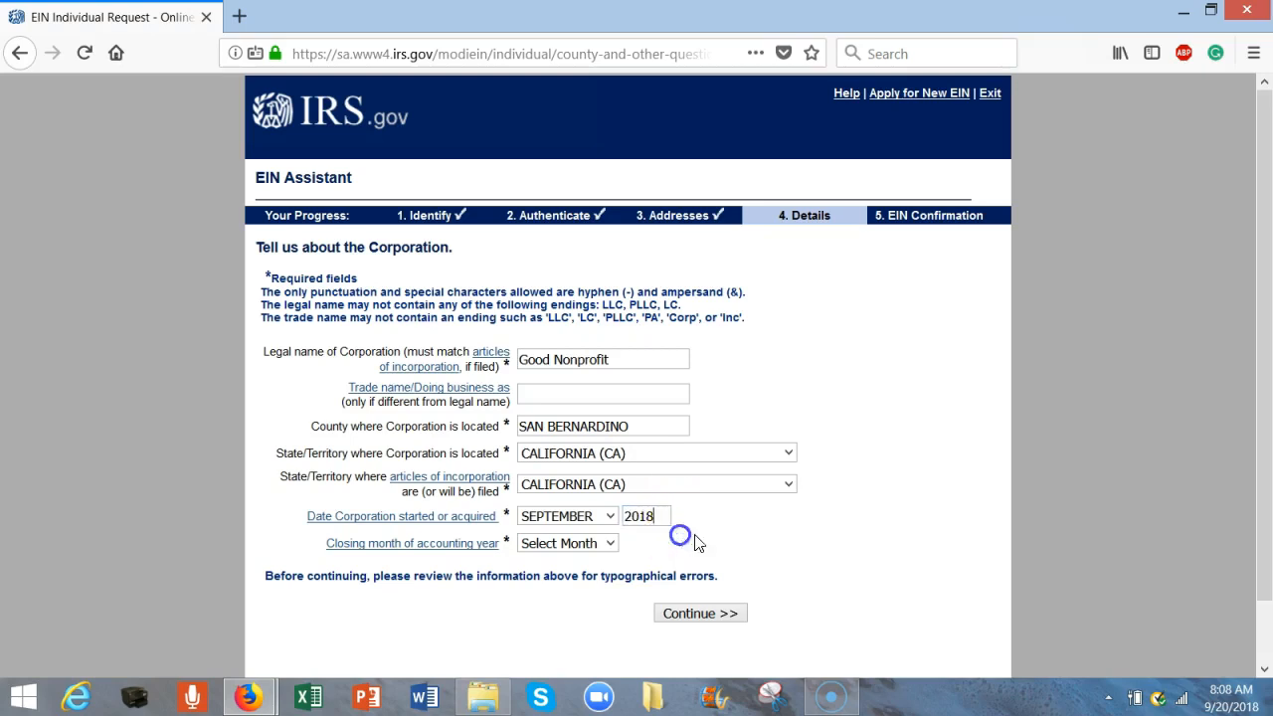
left_click(609, 543)
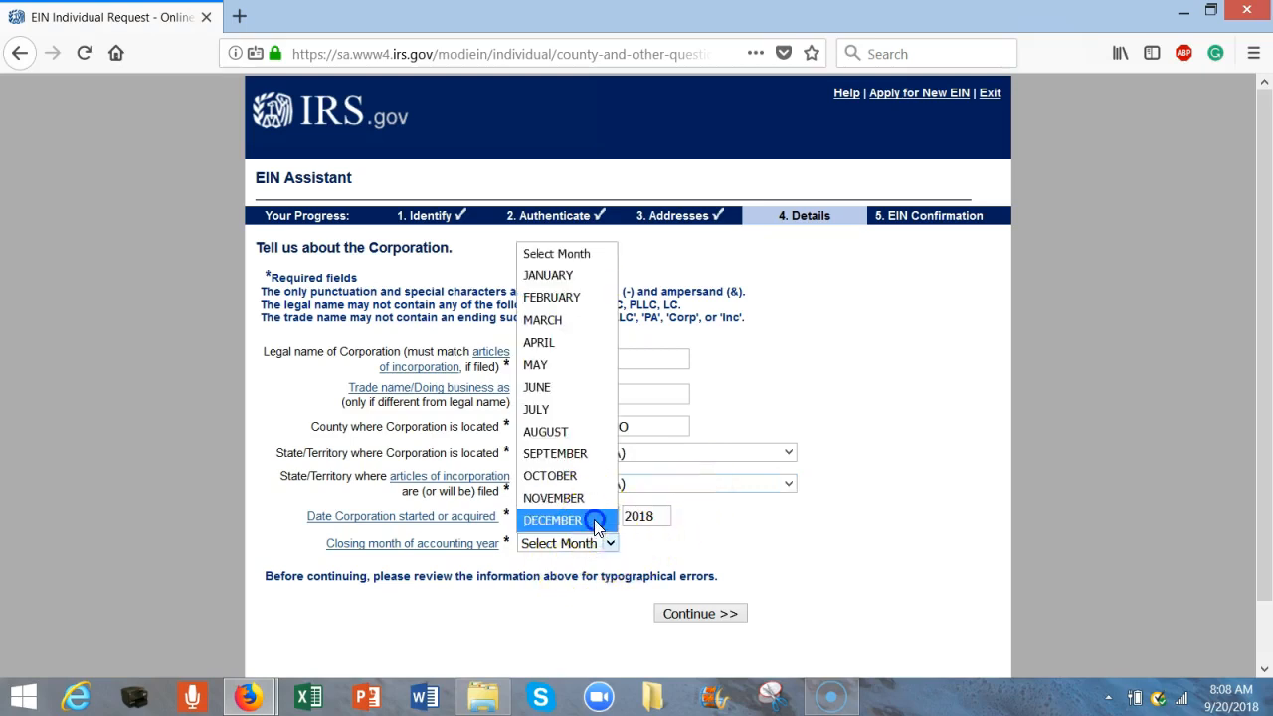
left_click(594, 519)
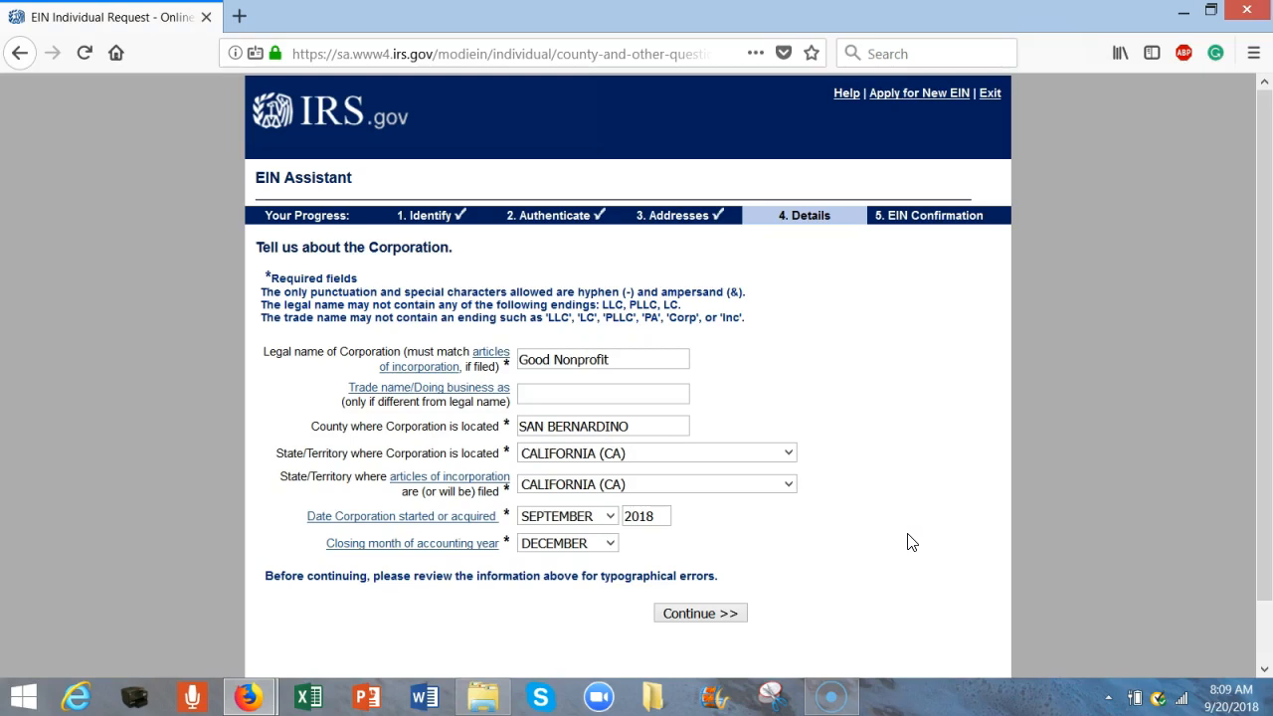
- Answer No to the highway vehicle, Form 720, alcohol/tobacco/firearms, W-2 and gambling questions
left_click(723, 616)
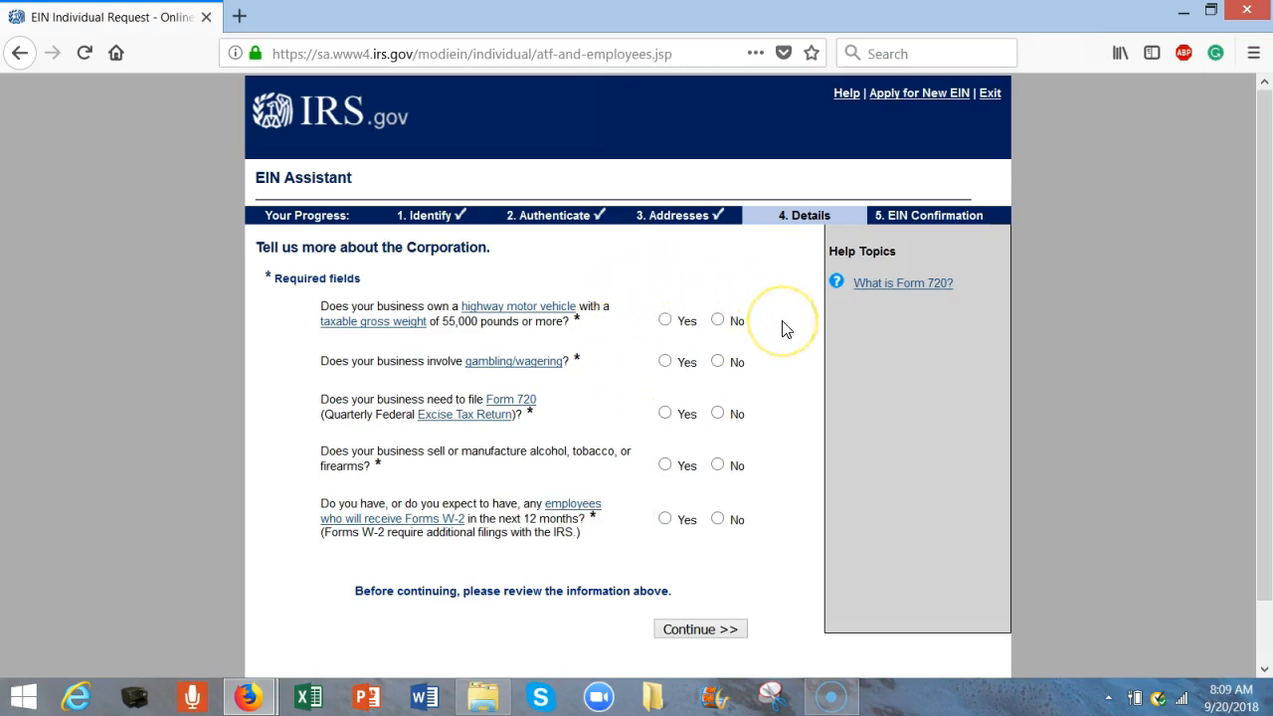
left_click(718, 321)
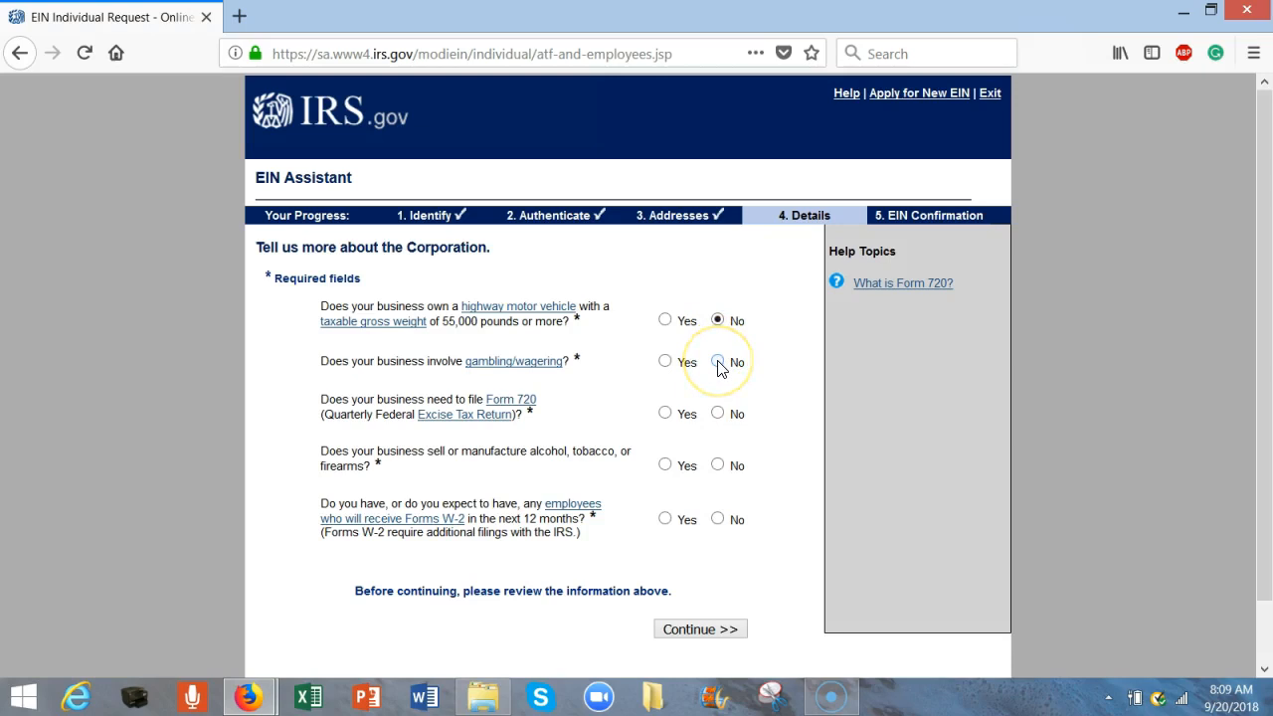
left_click(718, 414)
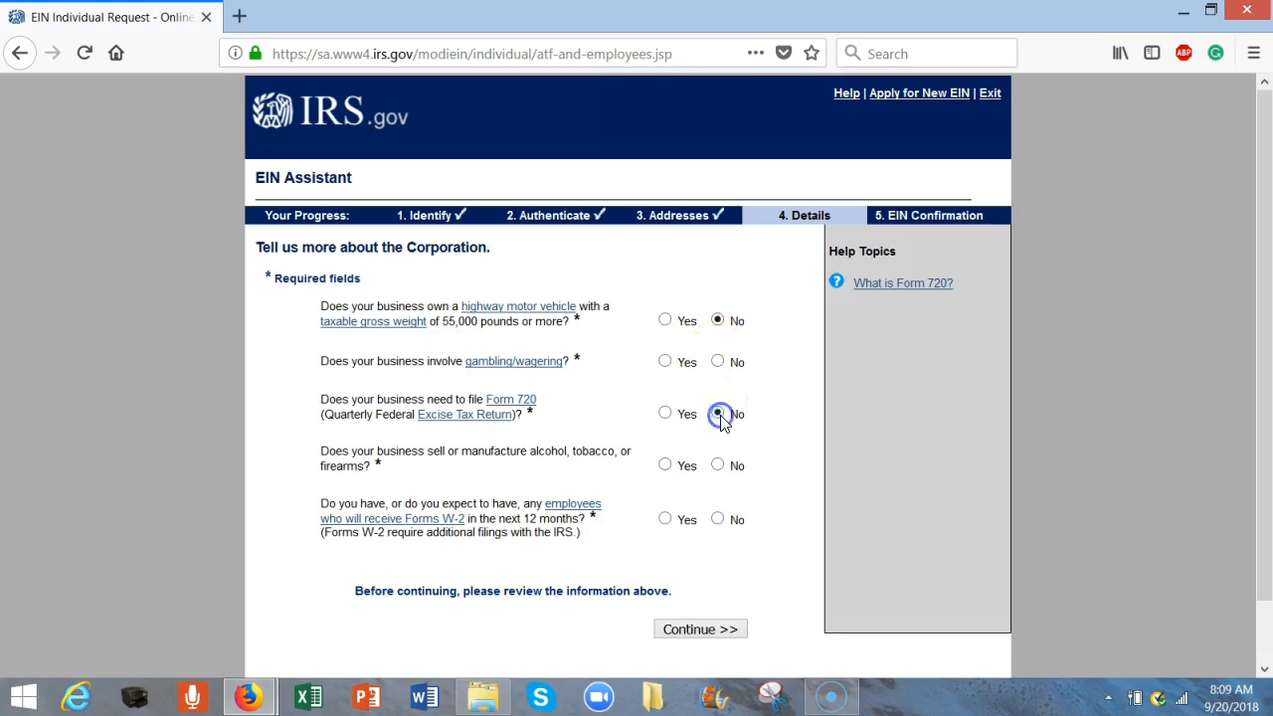
left_click(718, 465)
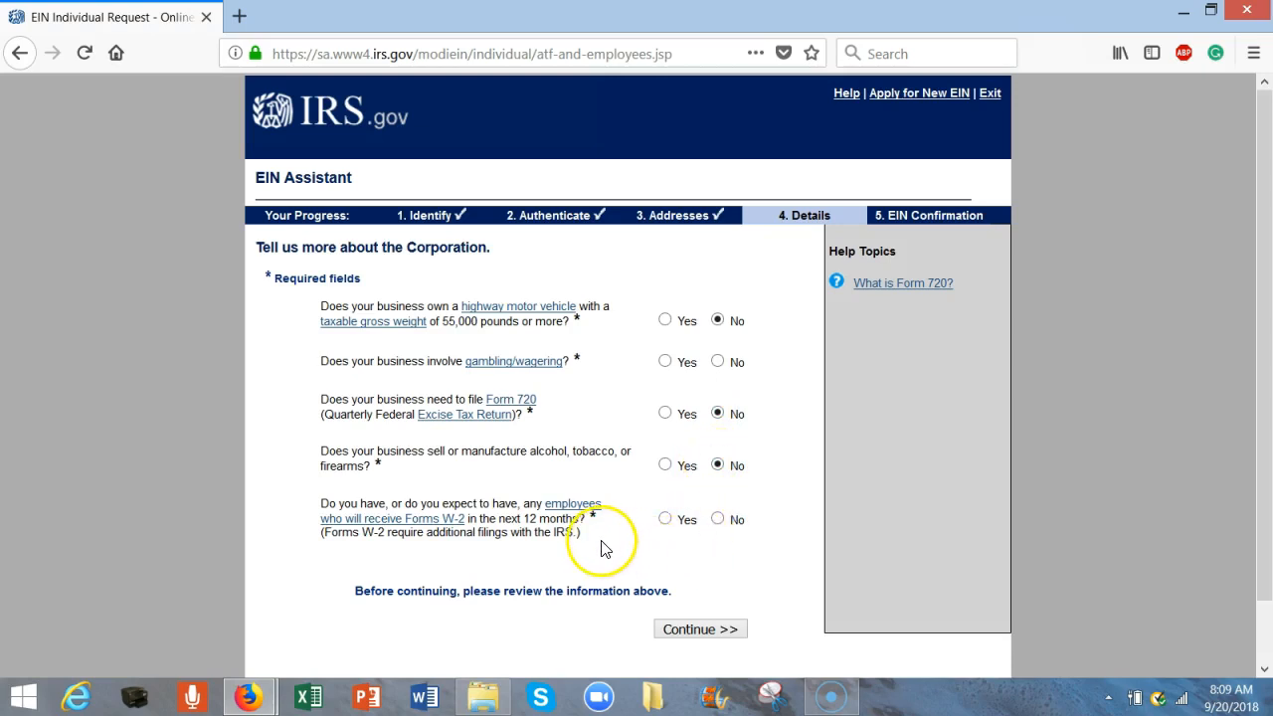
left_click(718, 519)
left_click(700, 629)
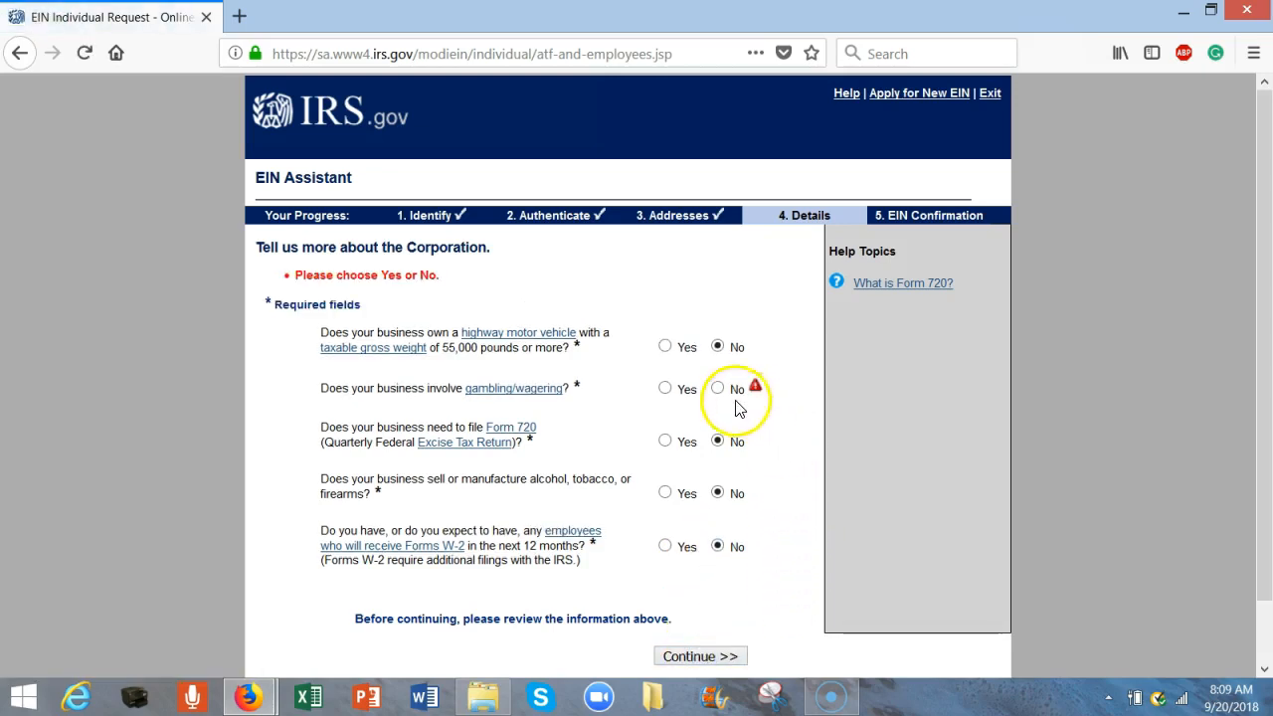
left_click(717, 389)
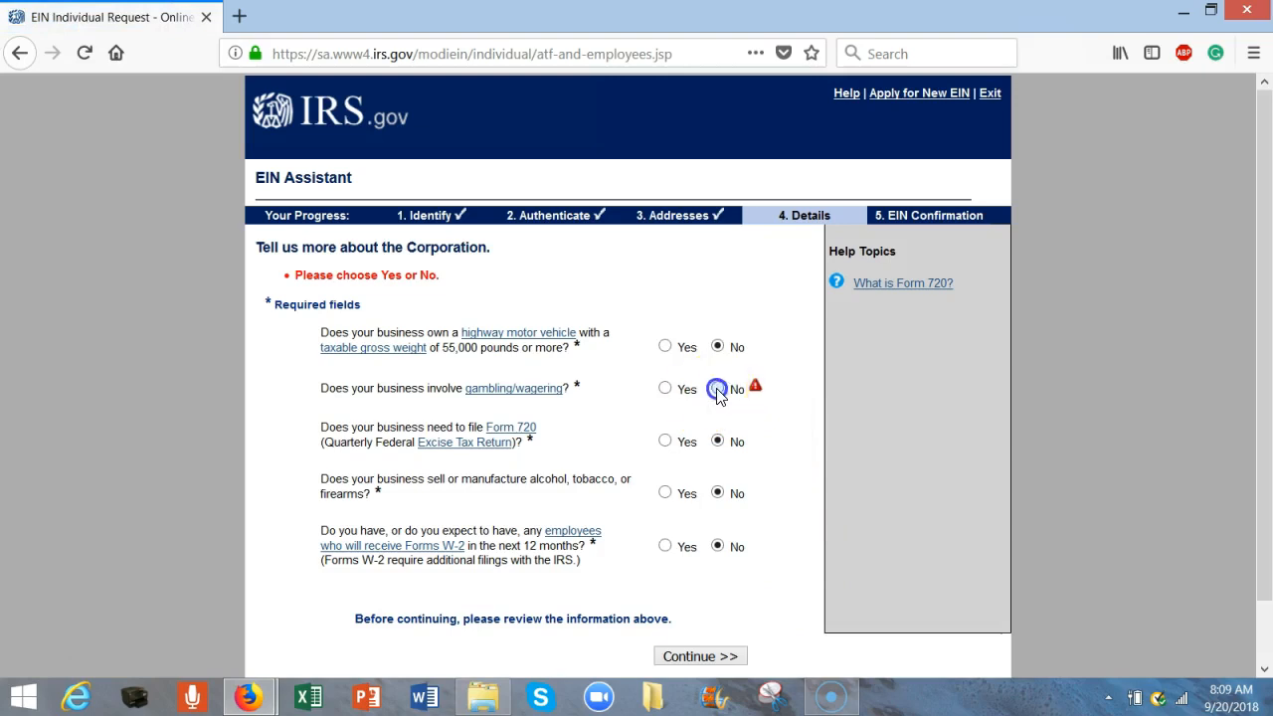
left_click(720, 656)
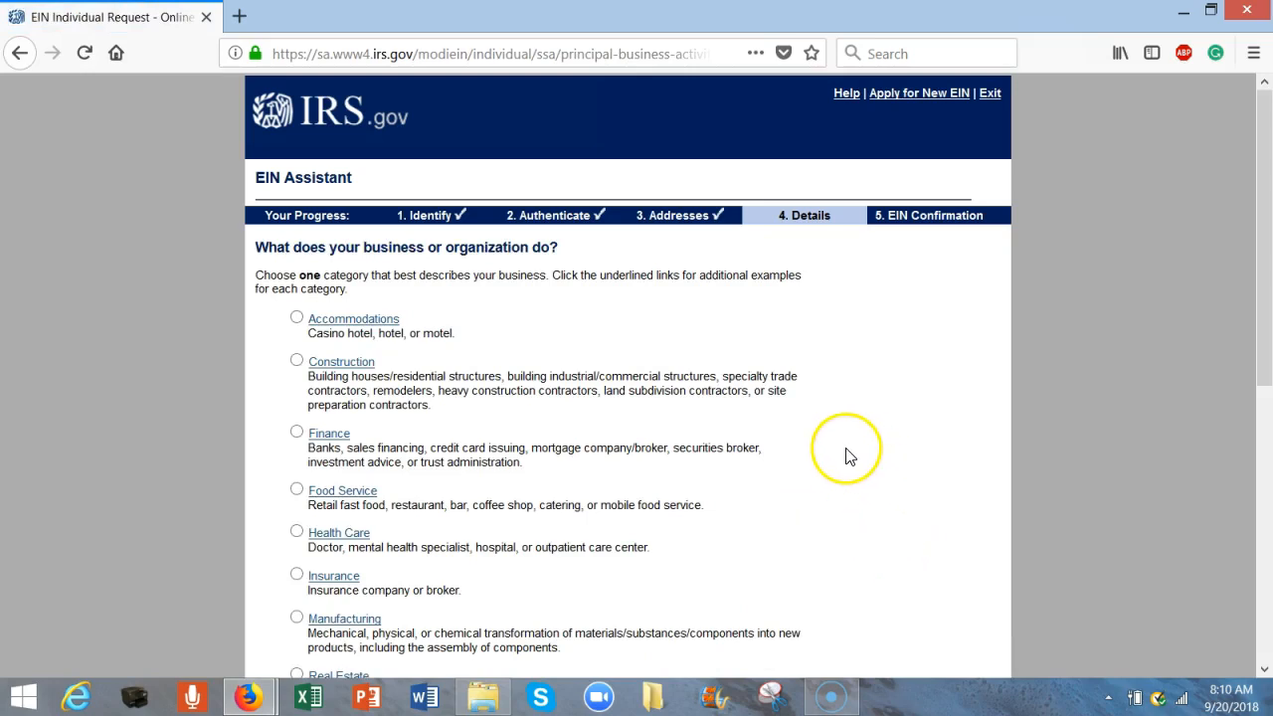
- Choose Social Assistance as the business category and Shelter as the primary activity
left_click_drag(1265, 318, 1267, 496)
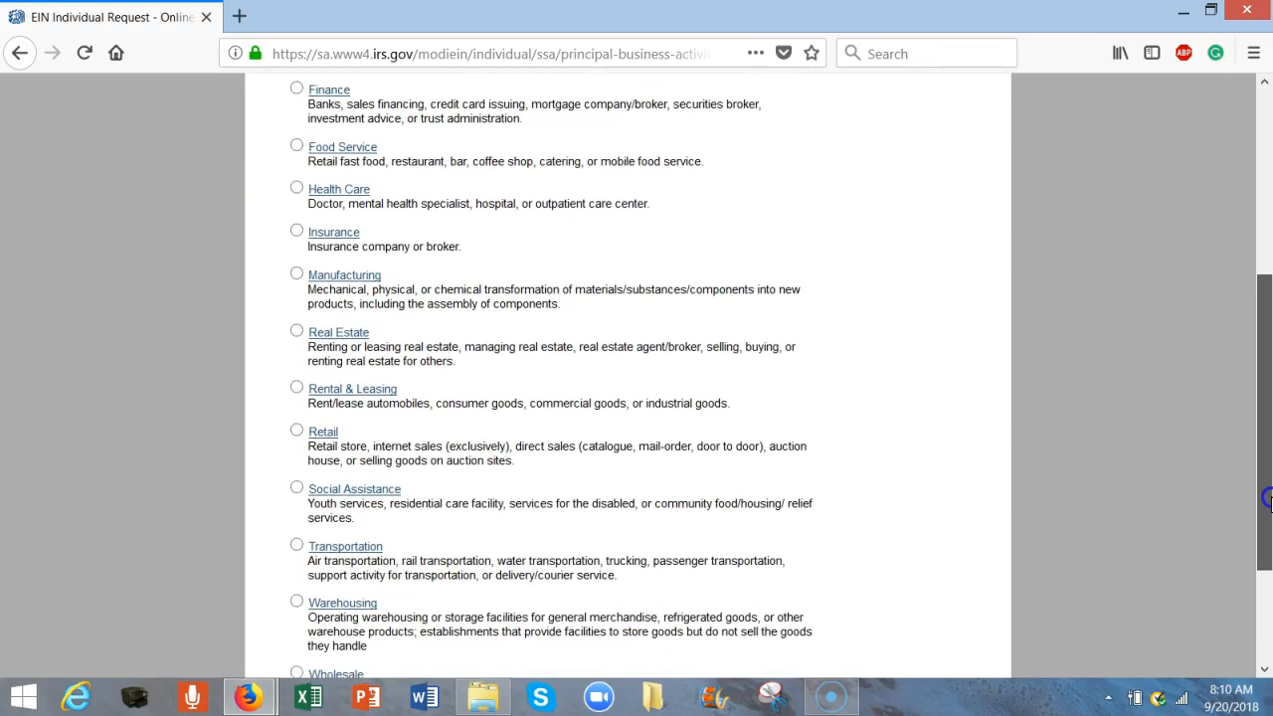
left_click(297, 487)
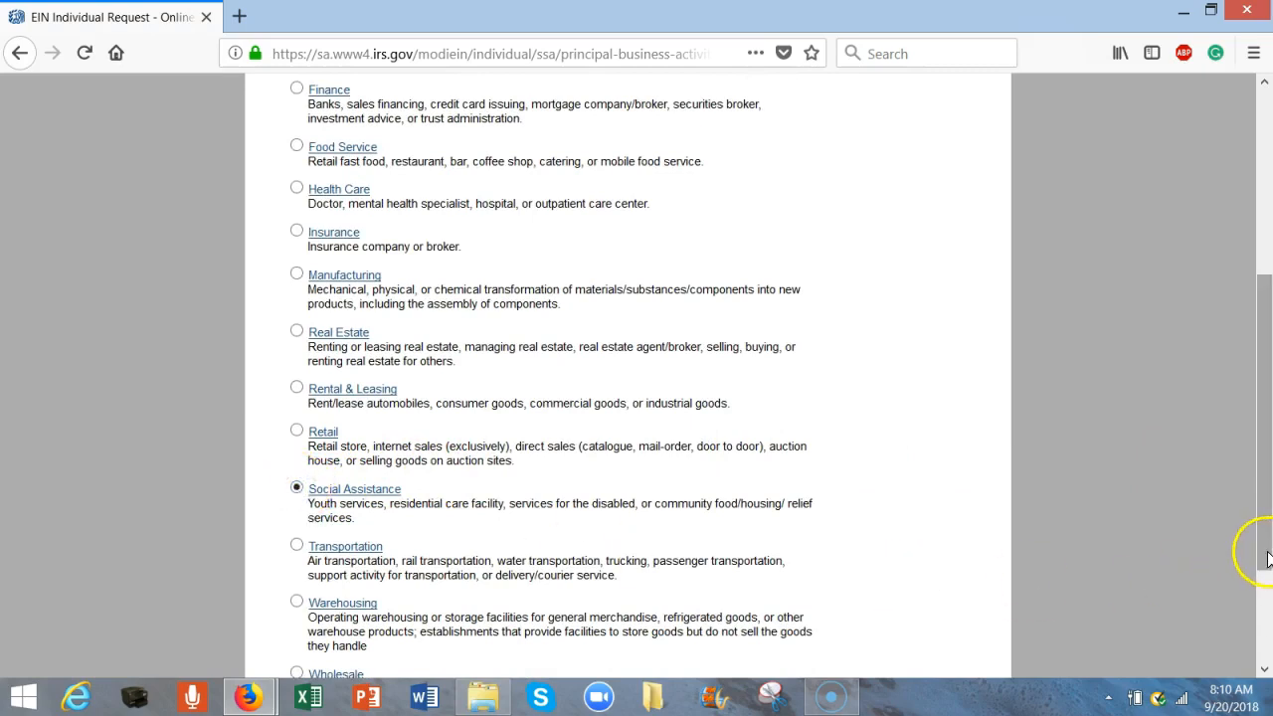
left_click(1262, 647)
left_click(734, 606)
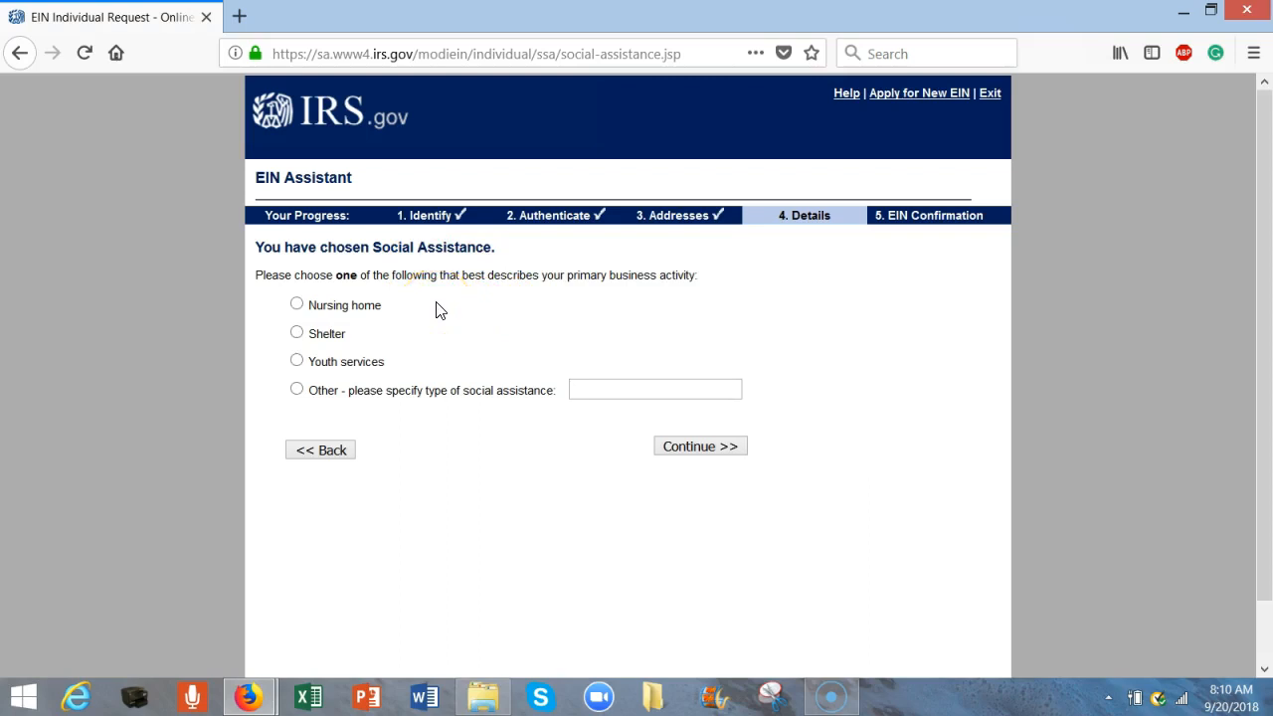
left_click(297, 333)
left_click(719, 448)
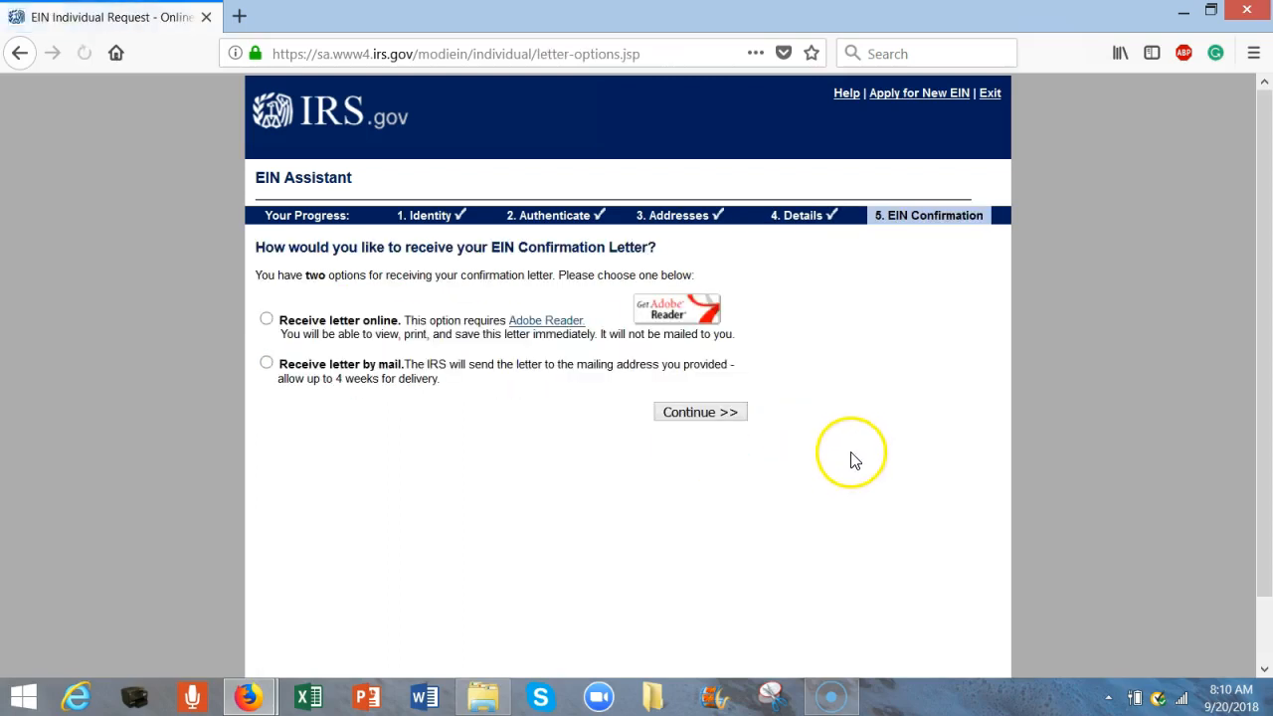